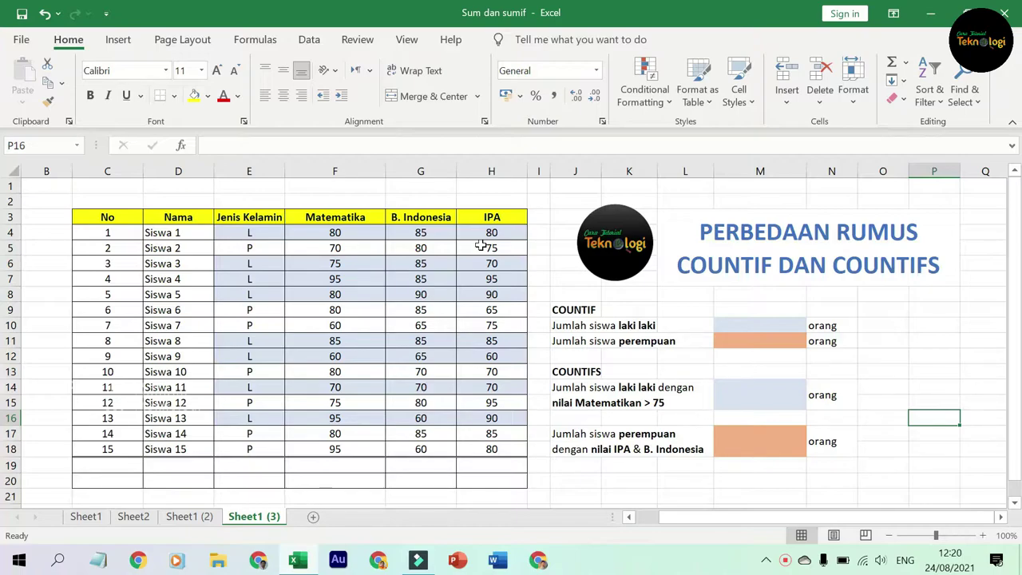
Step: Review the Jenis Kelamin entries and the whole student table in C3:H18
drag(254, 232, 267, 447)
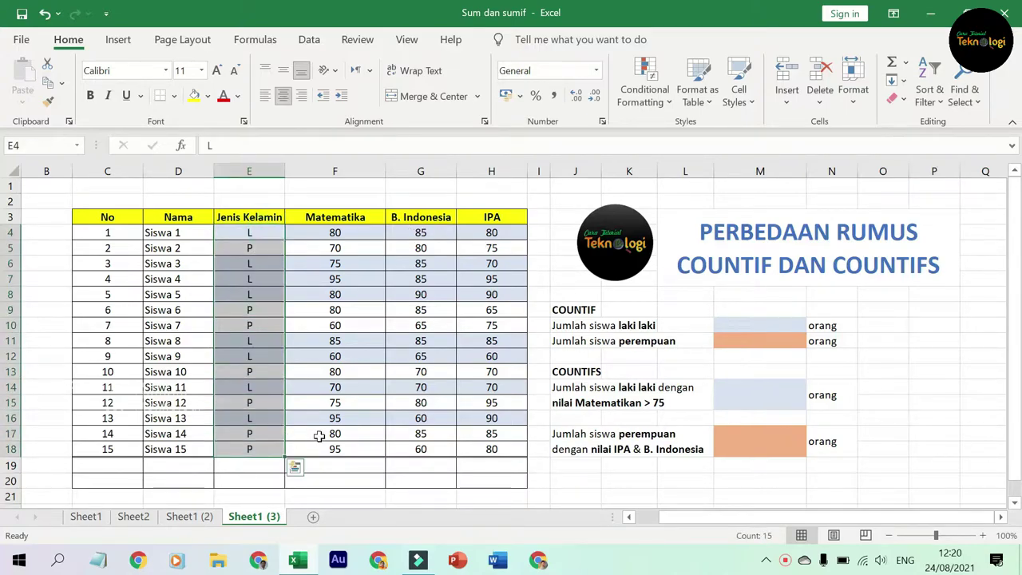
click(357, 373)
drag(104, 220, 491, 392)
drag(490, 435, 490, 449)
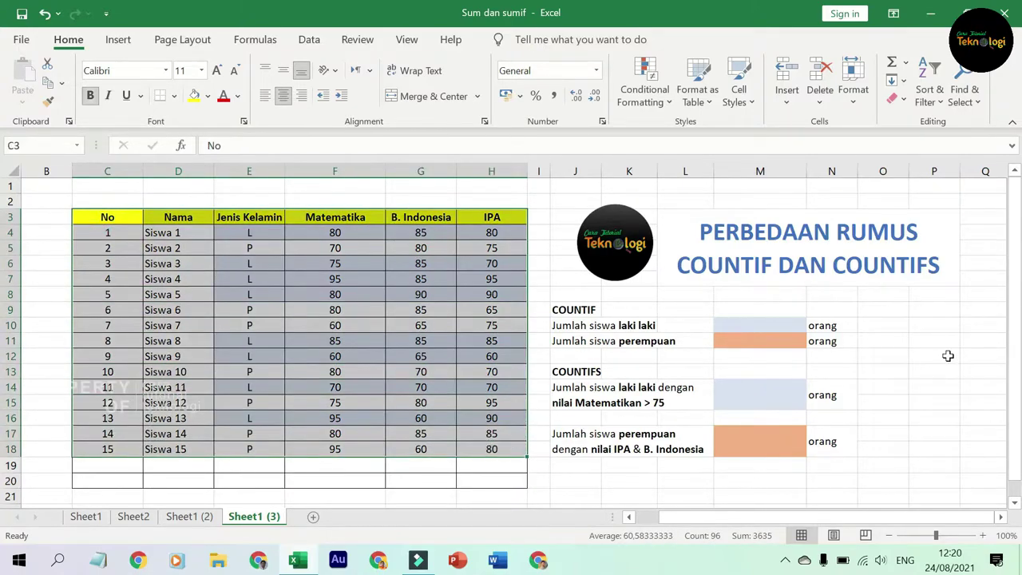
click(947, 353)
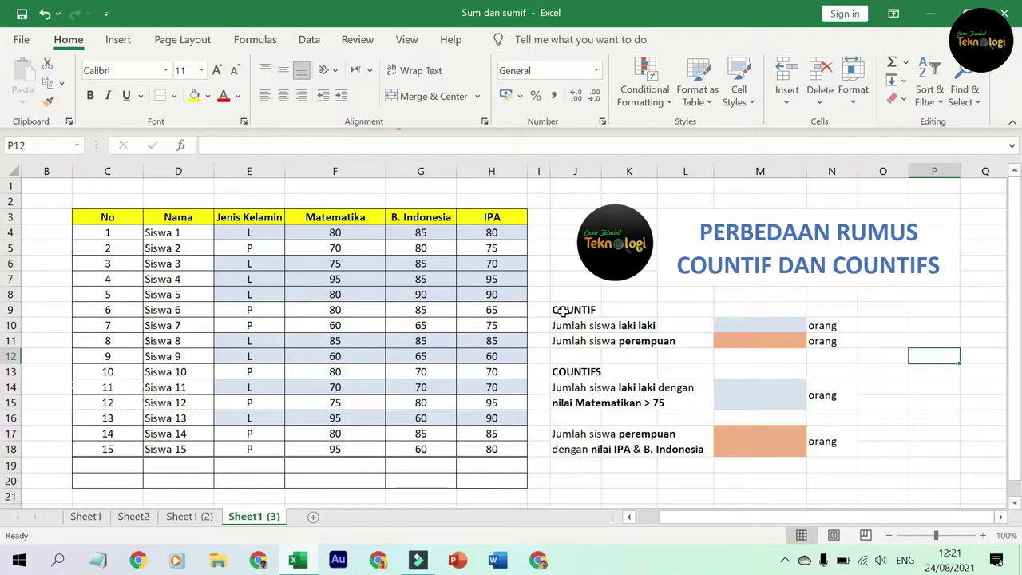
Step: Count the male students in M10 with a COUNTIF formula over E4:E18 and the criterion "L"
click(753, 323)
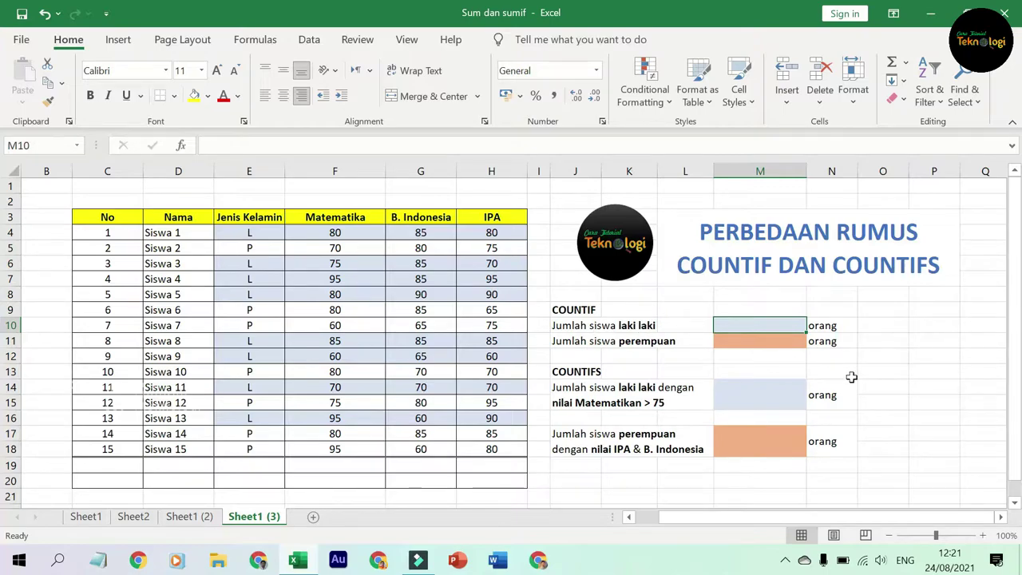
text(=)
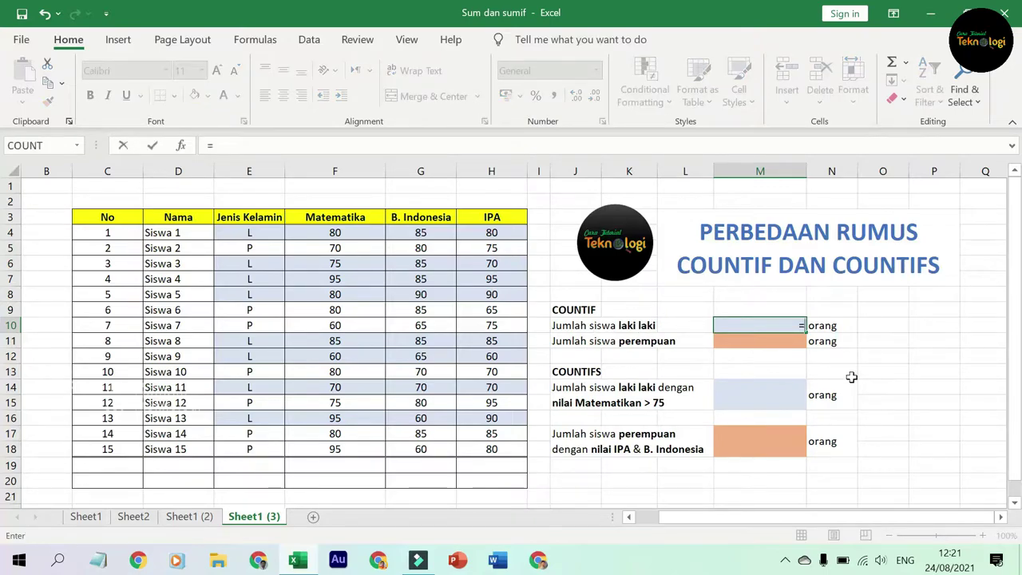
text(countif()
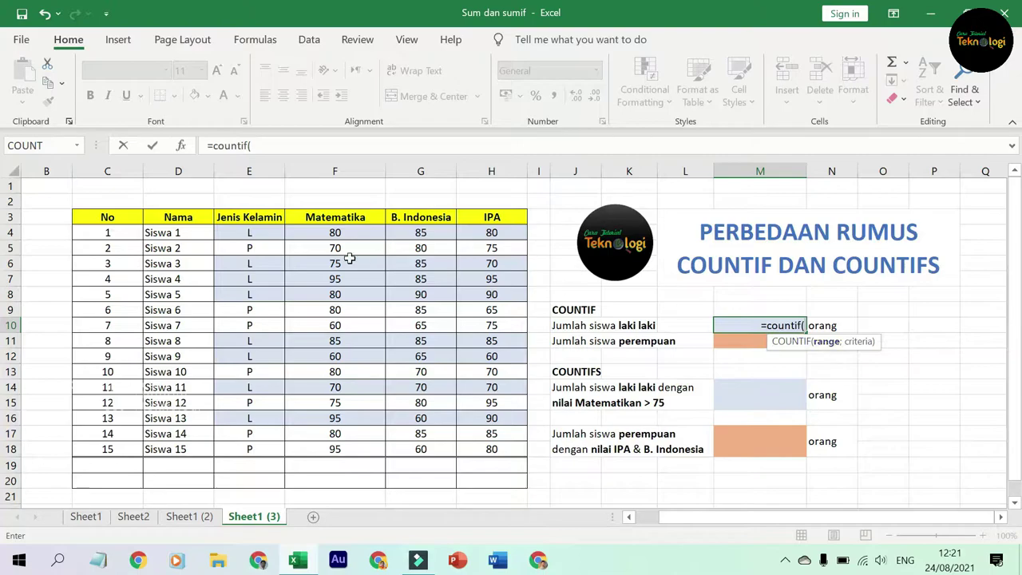
drag(251, 232, 248, 453)
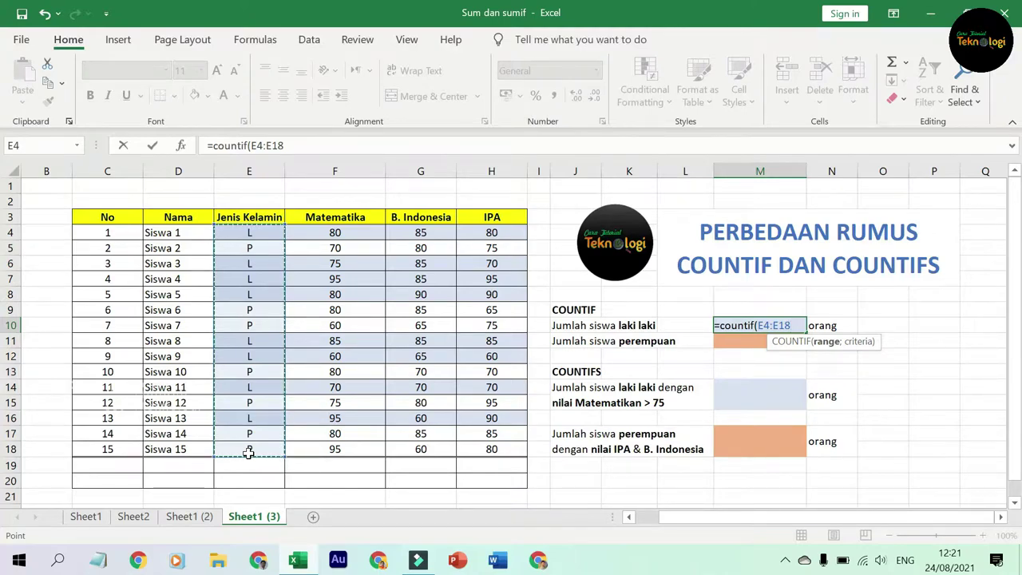
text(;"L)
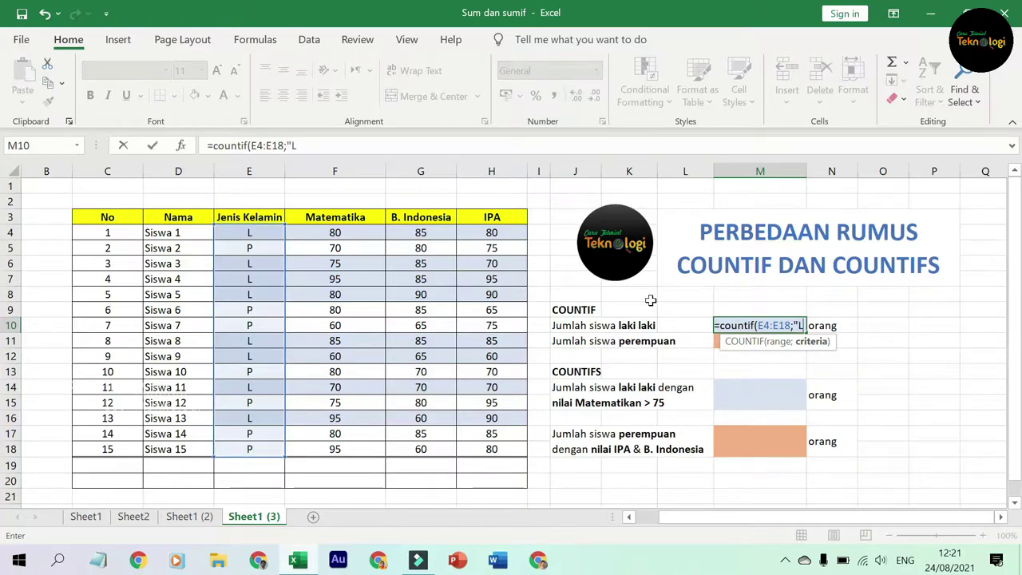
text(")
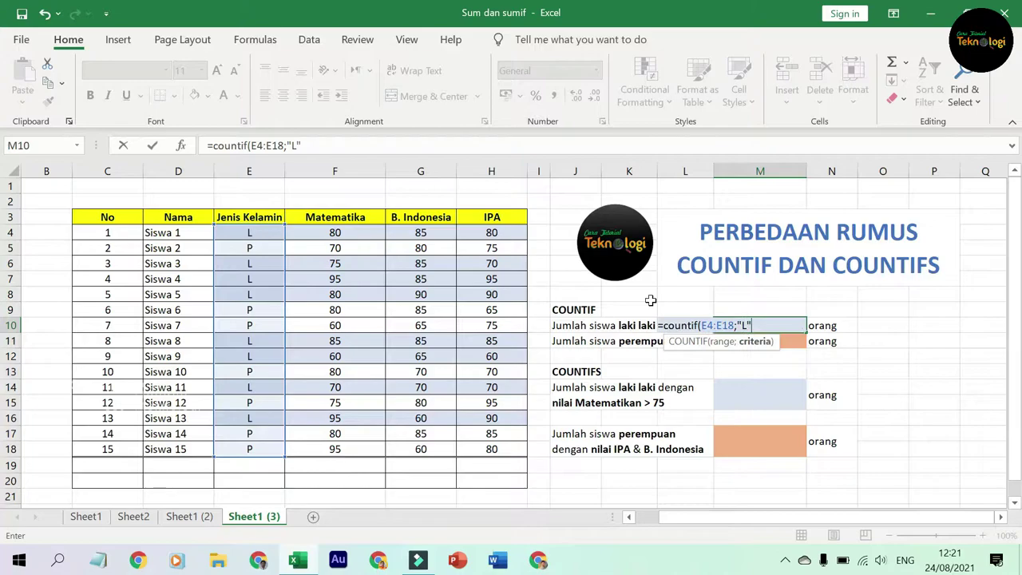
text())
key(Return)
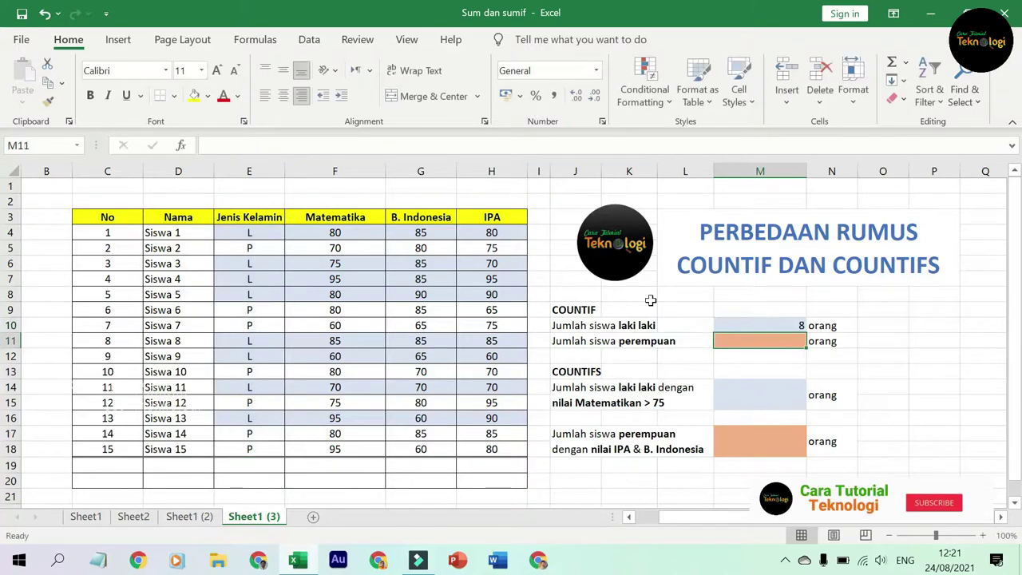
click(772, 325)
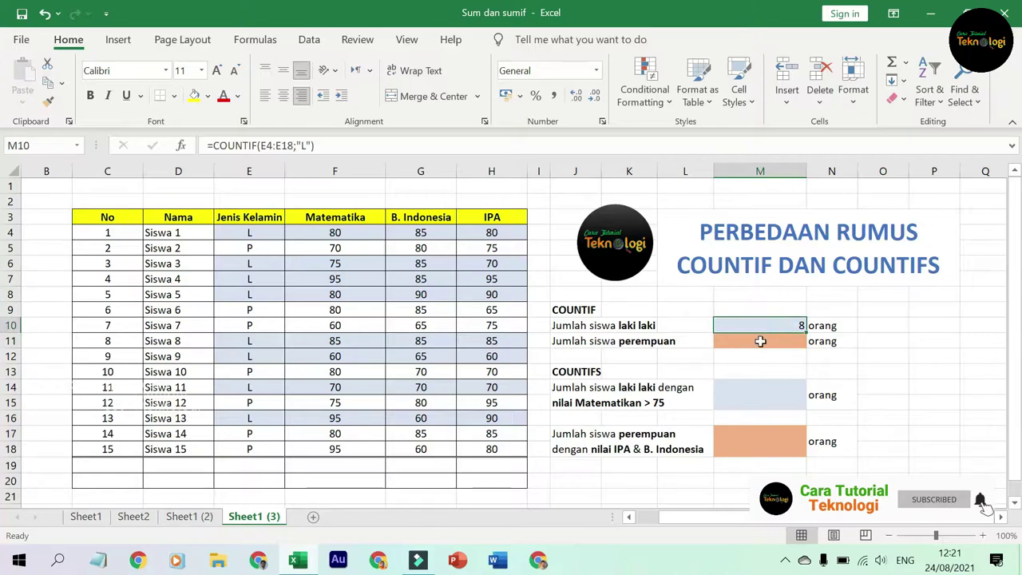
Step: Count the female students in M11 with a COUNTIF formula over E4:E18 and the criterion "P"
click(759, 340)
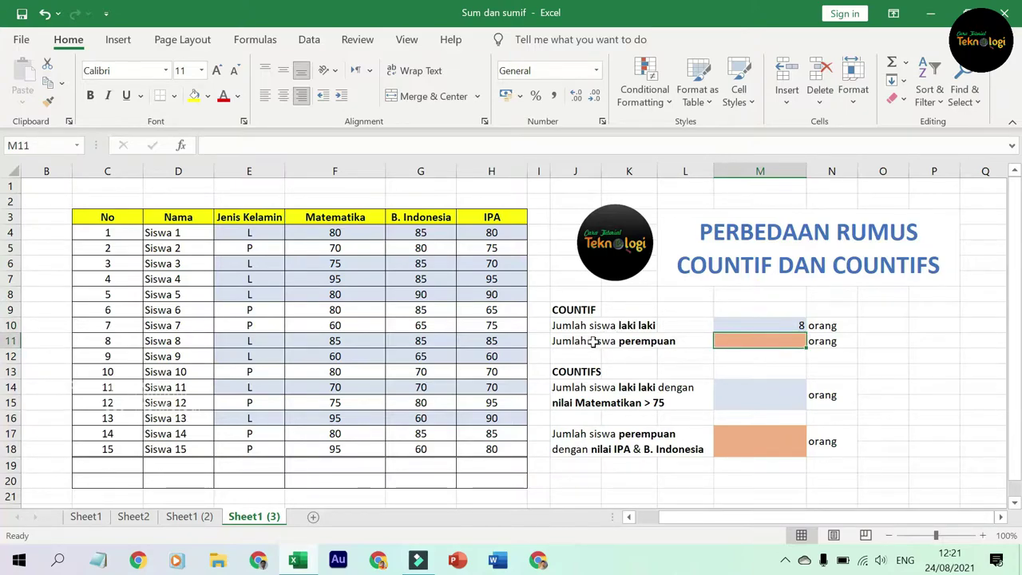
text(=count)
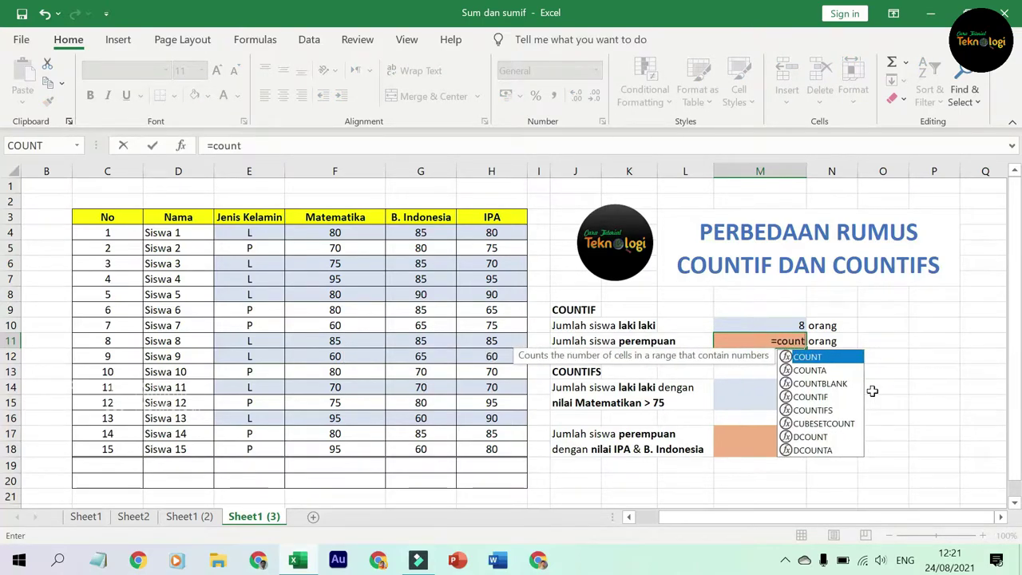
text(if)
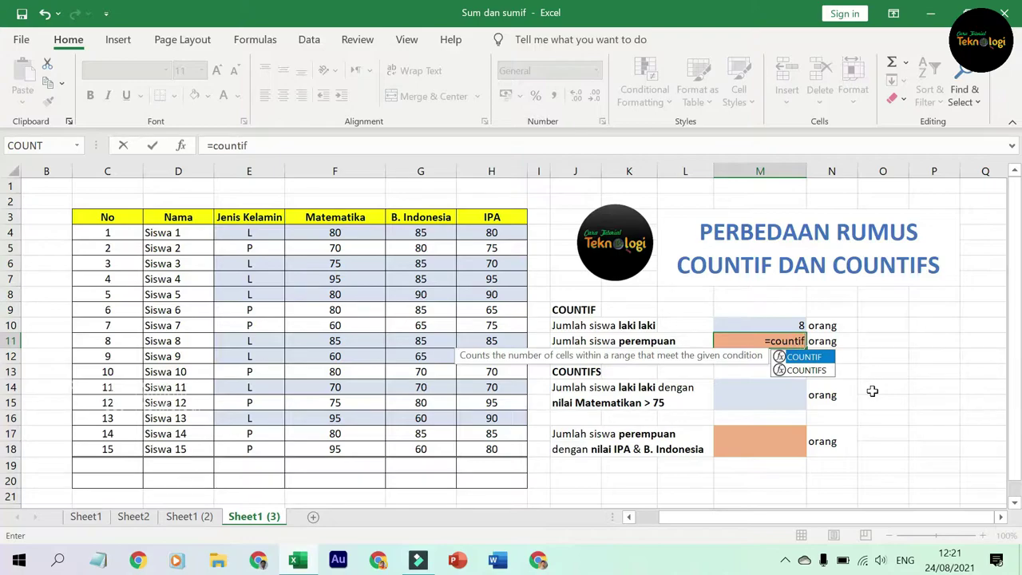
text(()
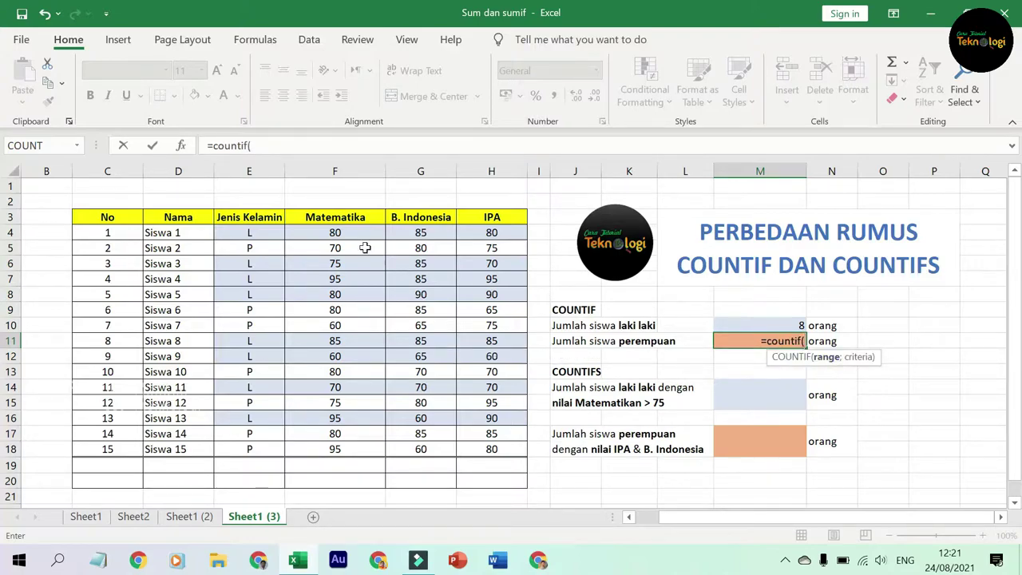
drag(345, 230, 345, 280)
drag(258, 232, 252, 455)
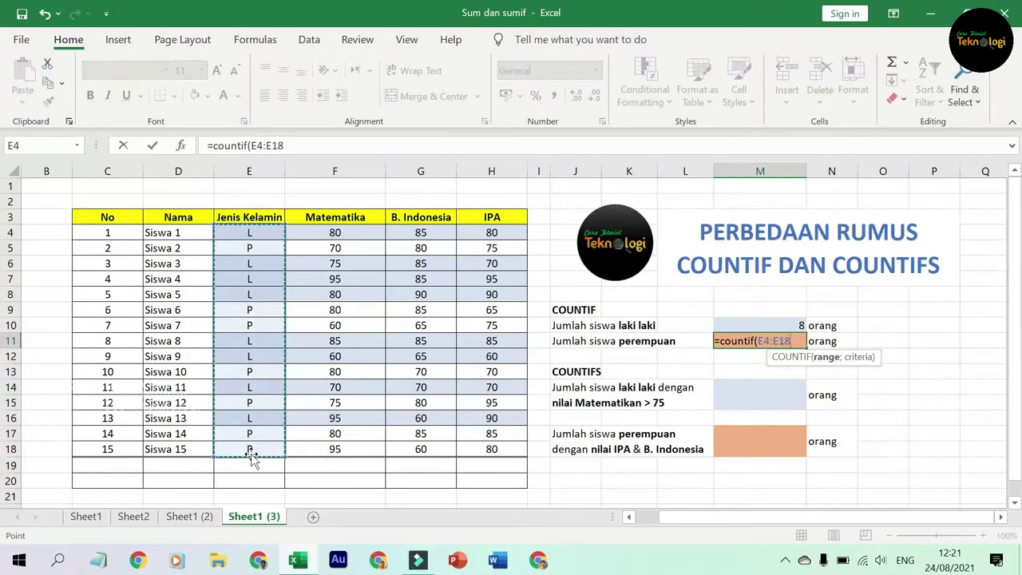
text(;)
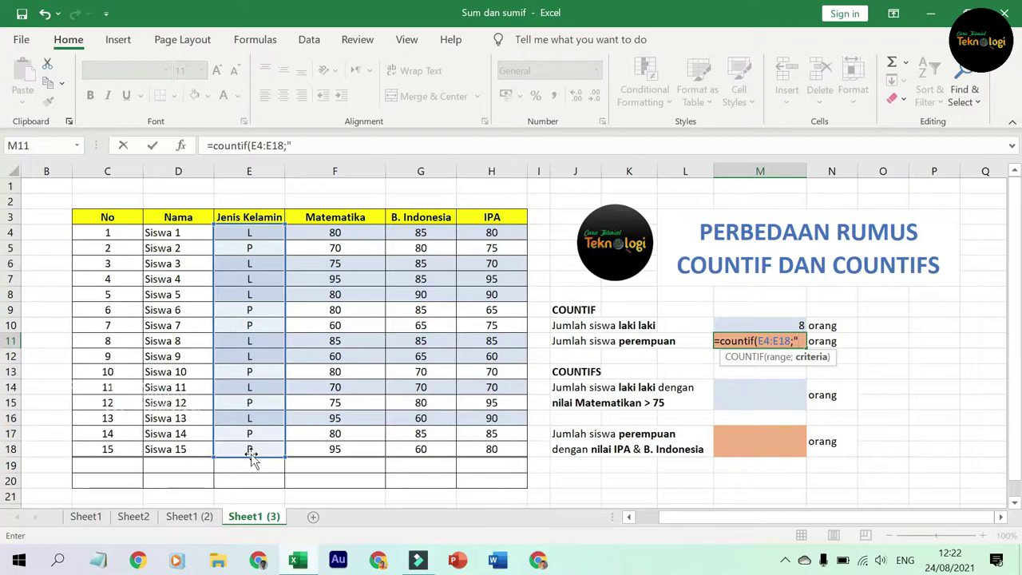
text("P")
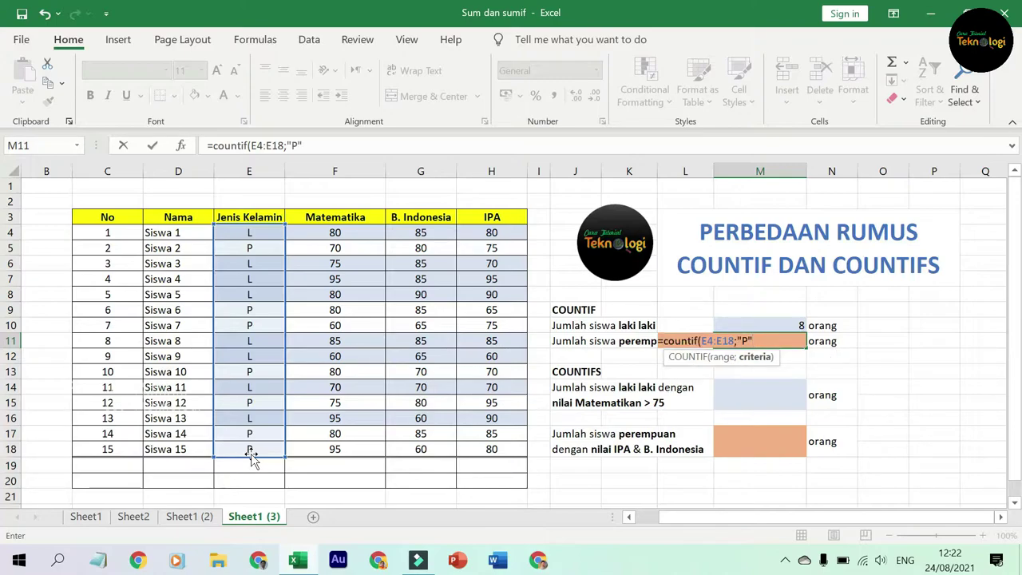
text())
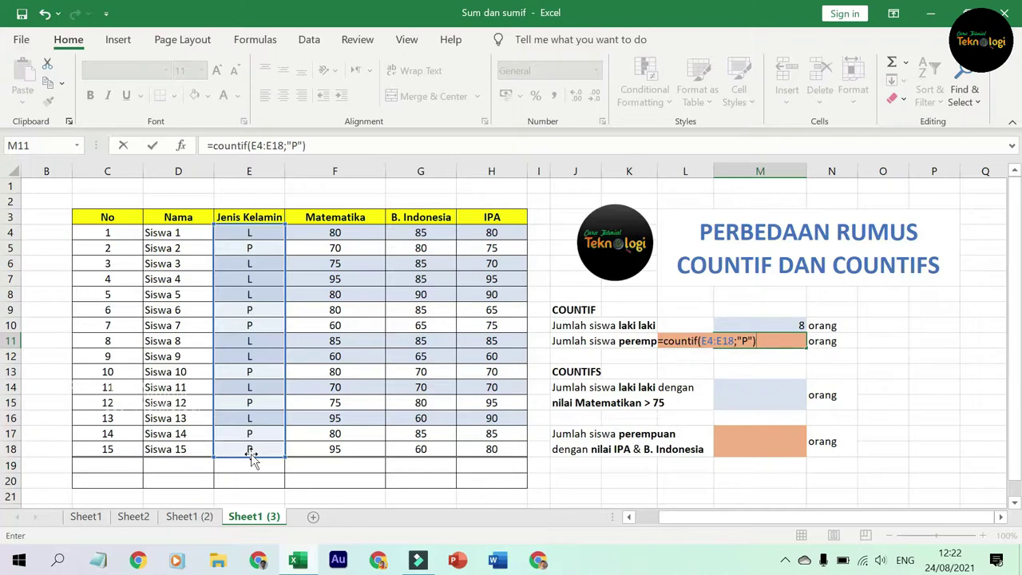
key(Return)
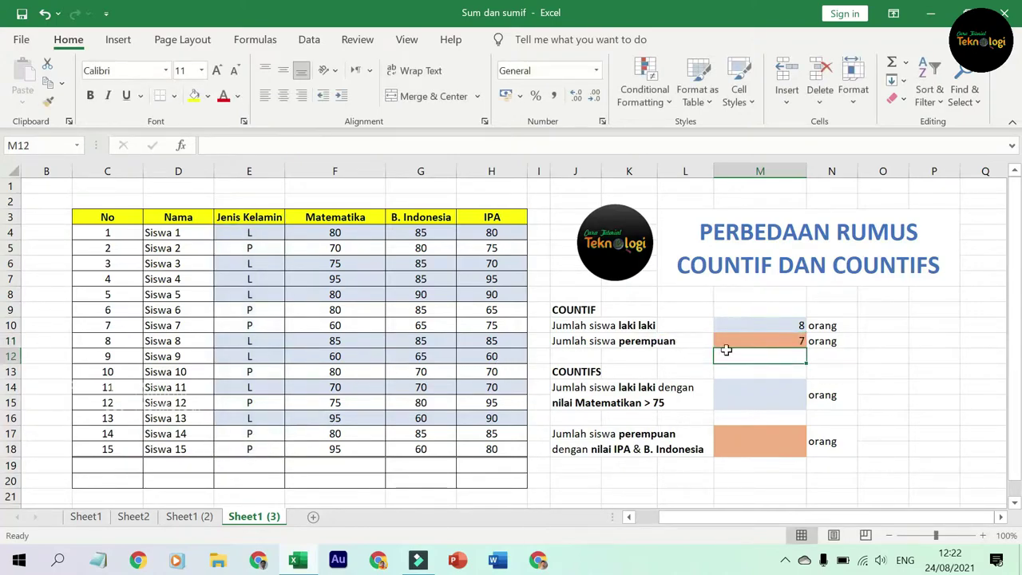
Step: Check the two COUNTIF results in M10:M11 against the numbered student list in C4:C18
click(797, 340)
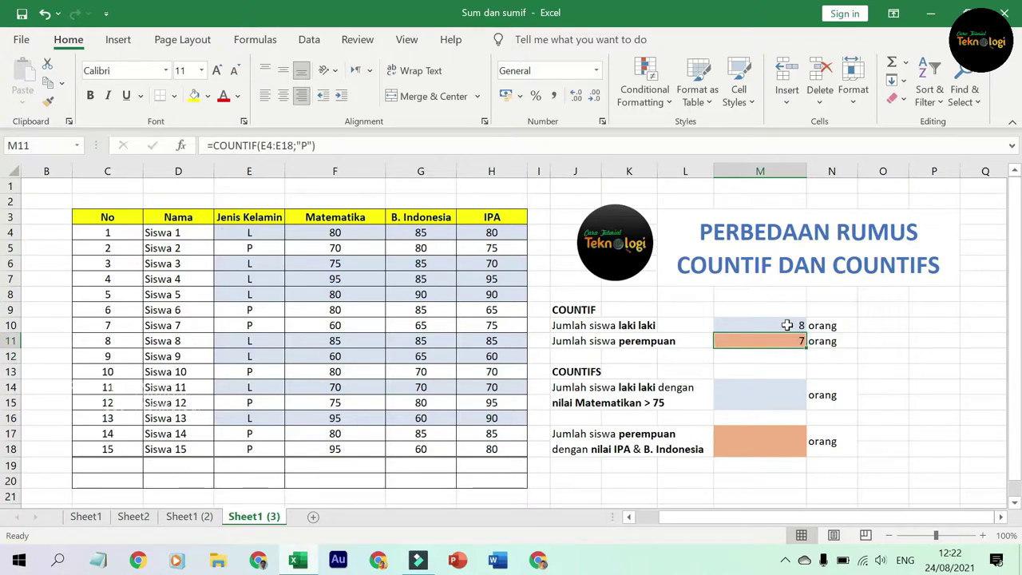
drag(791, 326, 791, 339)
drag(119, 233, 114, 449)
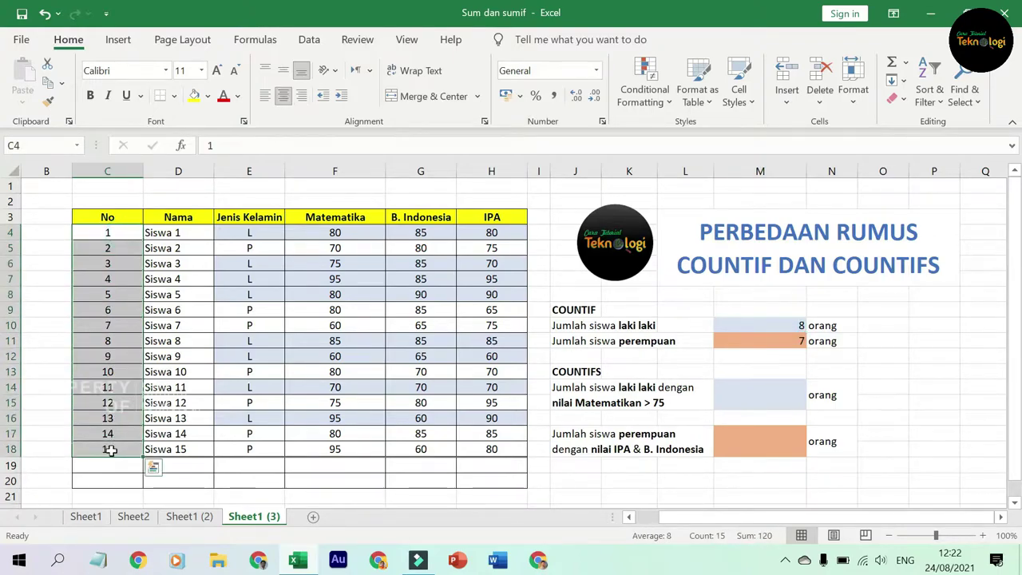
Step: Start a COUNTIFS formula in merged cell M14 with the range E4:E18 and the first criterion "L"
click(557, 372)
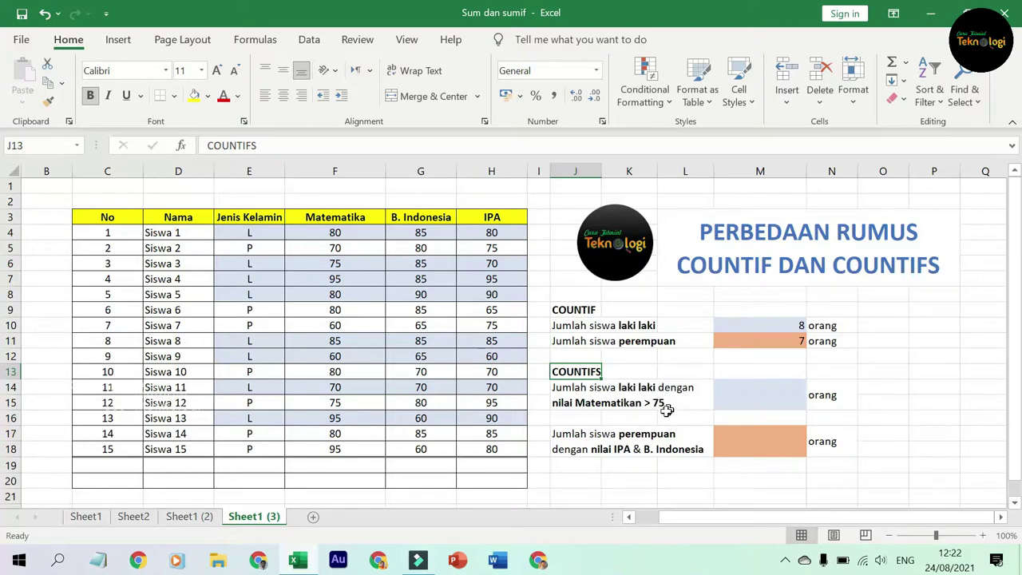
click(759, 400)
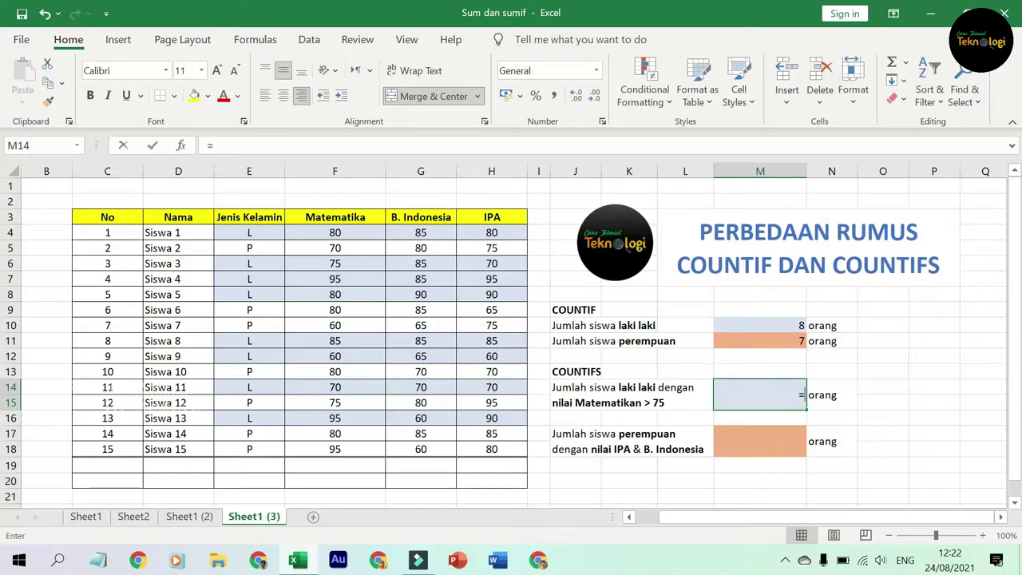
text(=countifs)
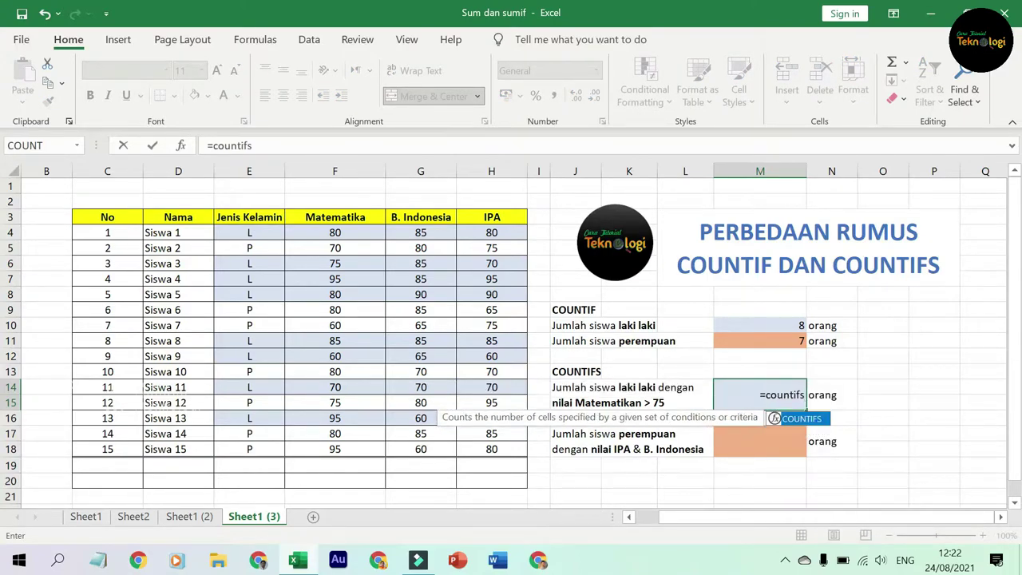
text(()
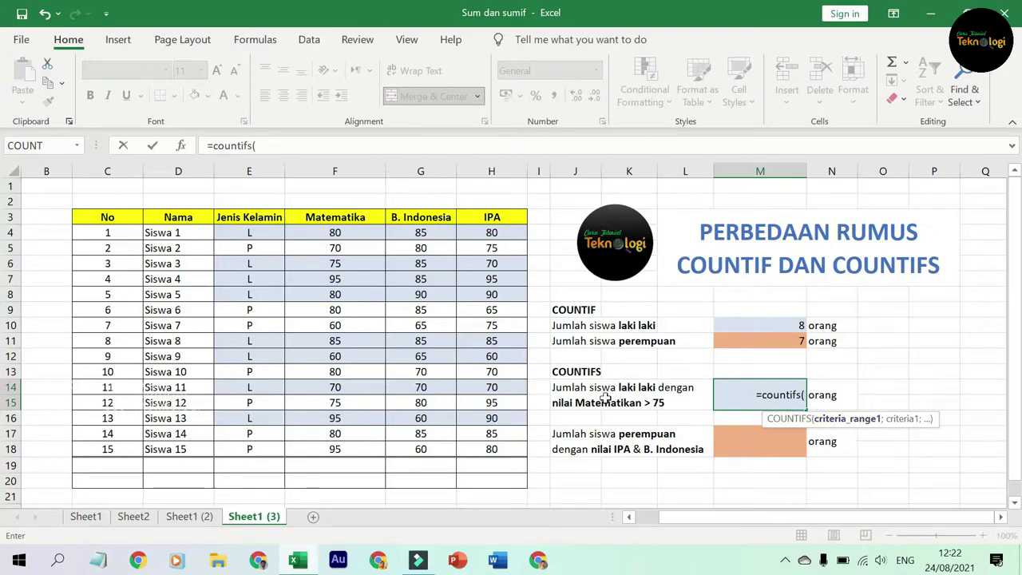
drag(249, 236, 261, 452)
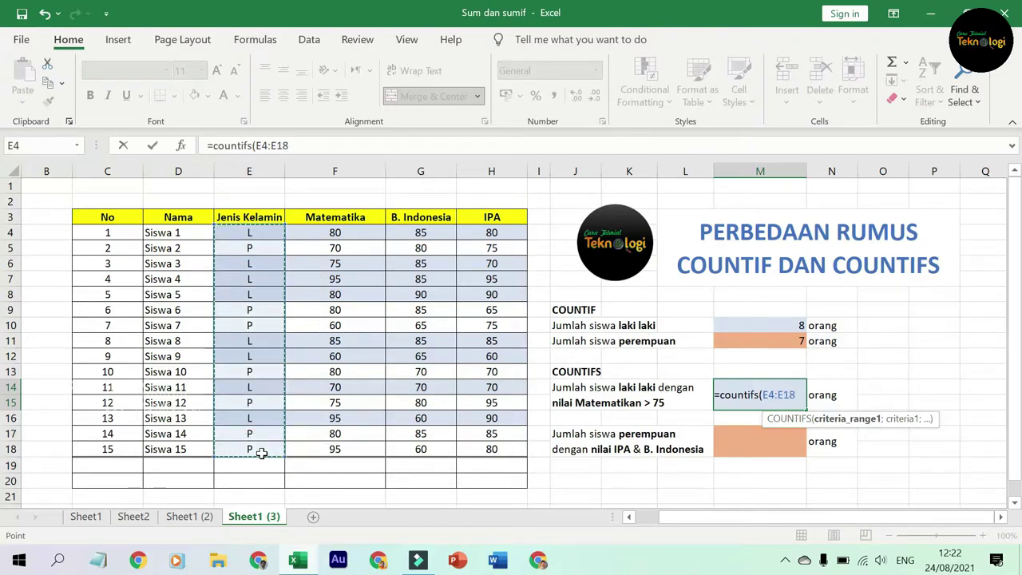
text(;)
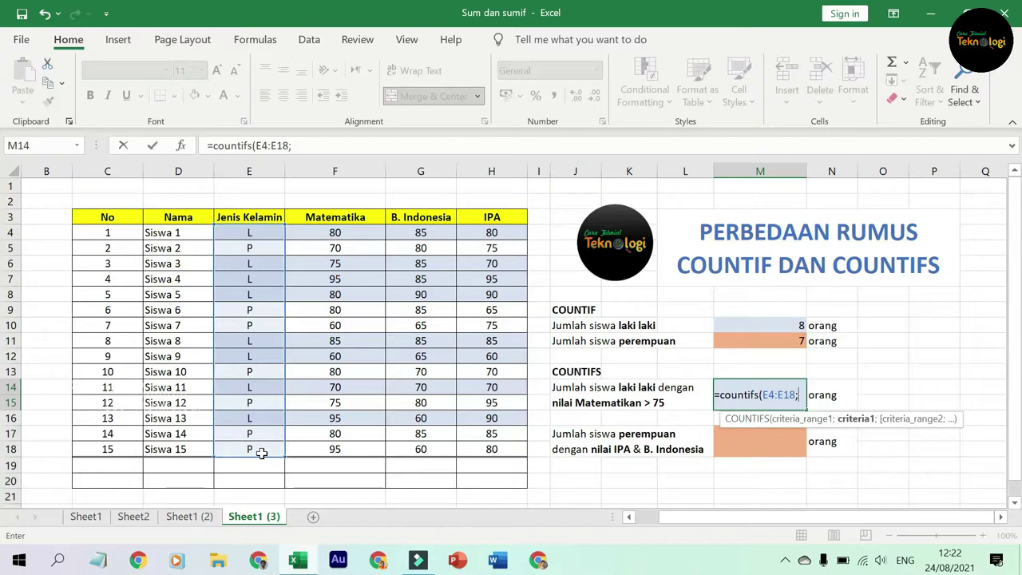
text("L)
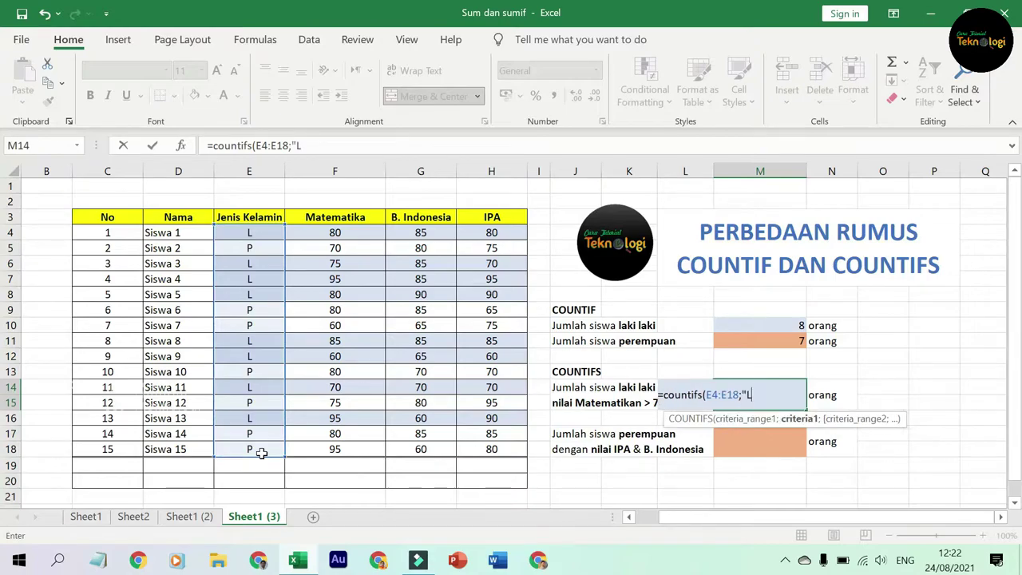
text(";)
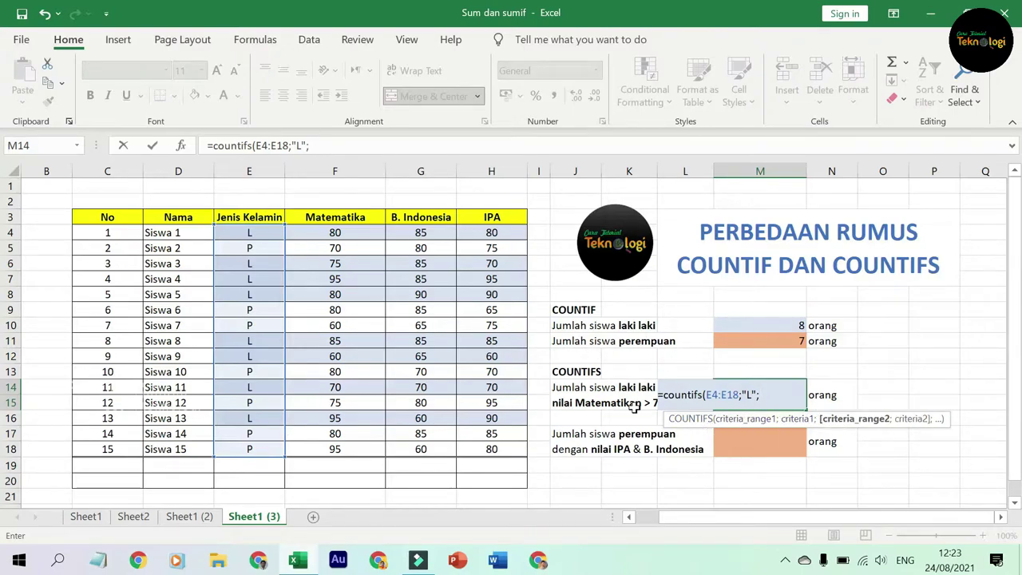
Step: Complete the COUNTIFS formula with the Matematika range F4:F18 and the second criterion ">75"
drag(334, 232, 339, 451)
text(;)
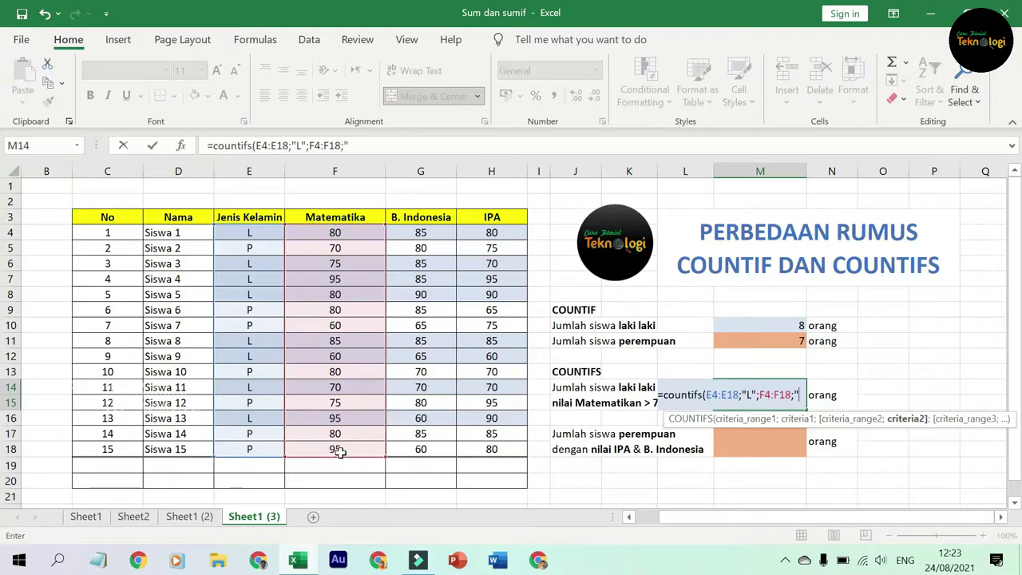
text(>75)
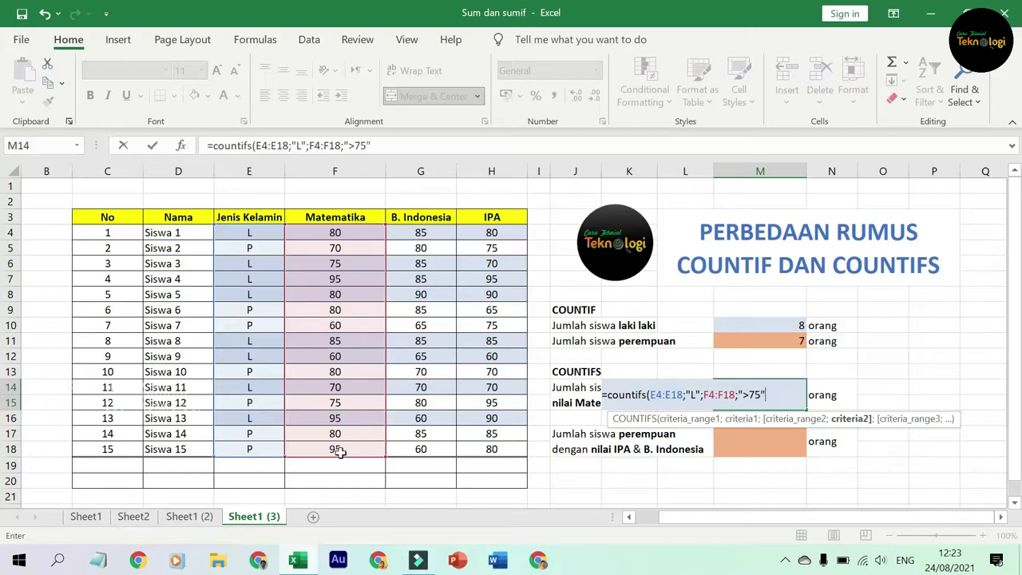
text("))
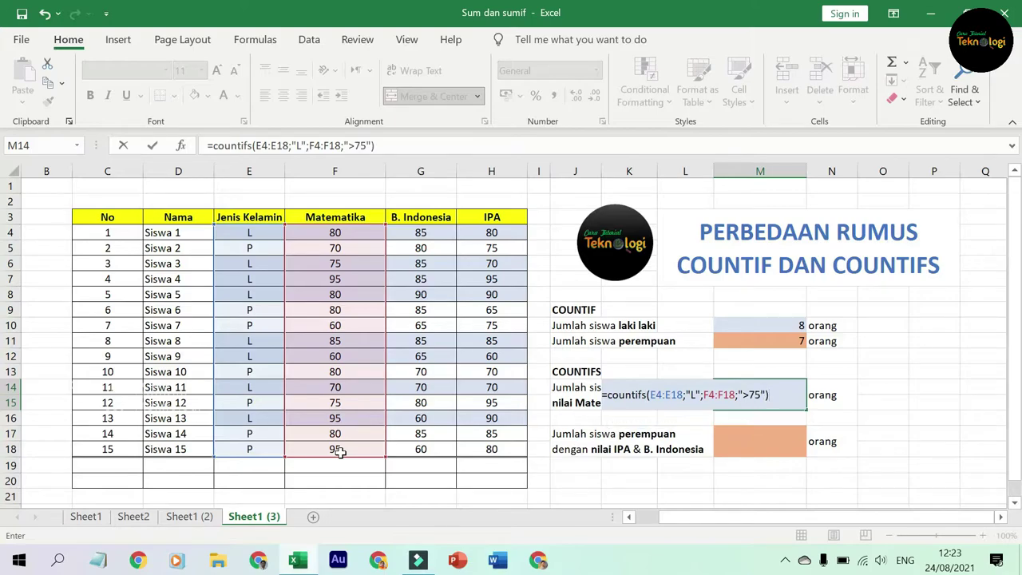
key(Return)
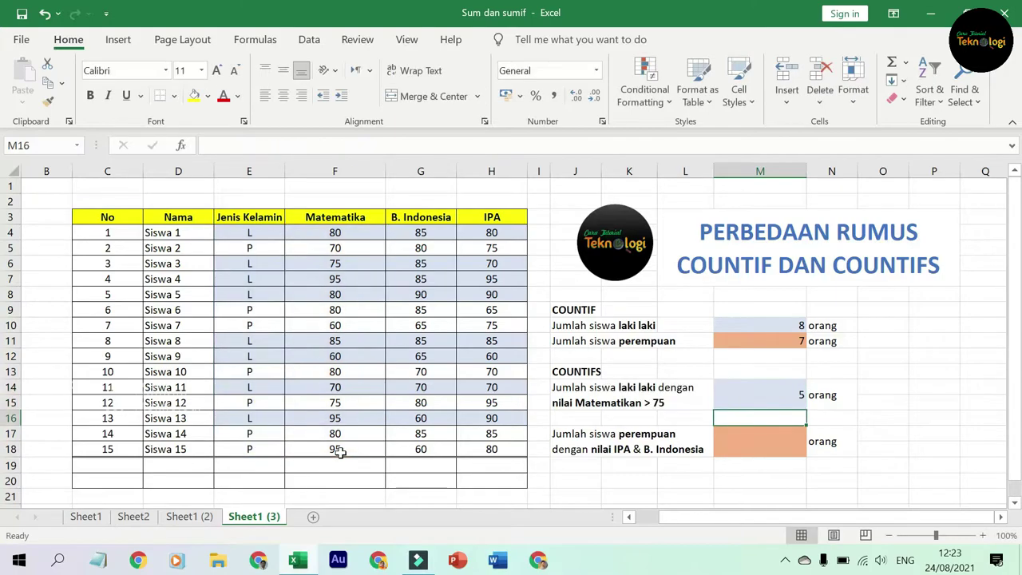
click(778, 404)
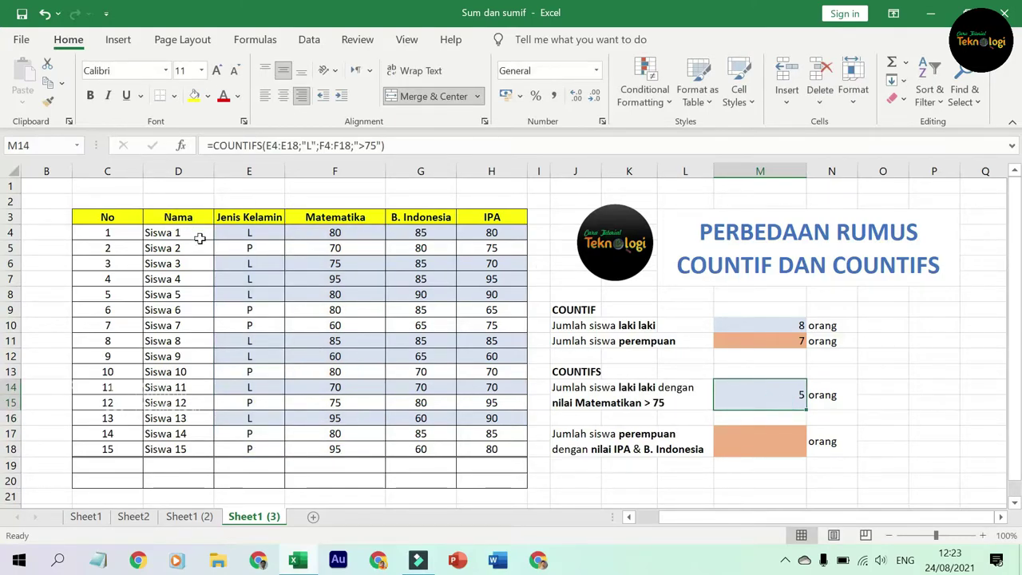
Step: Check the COUNTIFS result in M14 by marking the male students' Matematika scores above 75 in column F
click(356, 237)
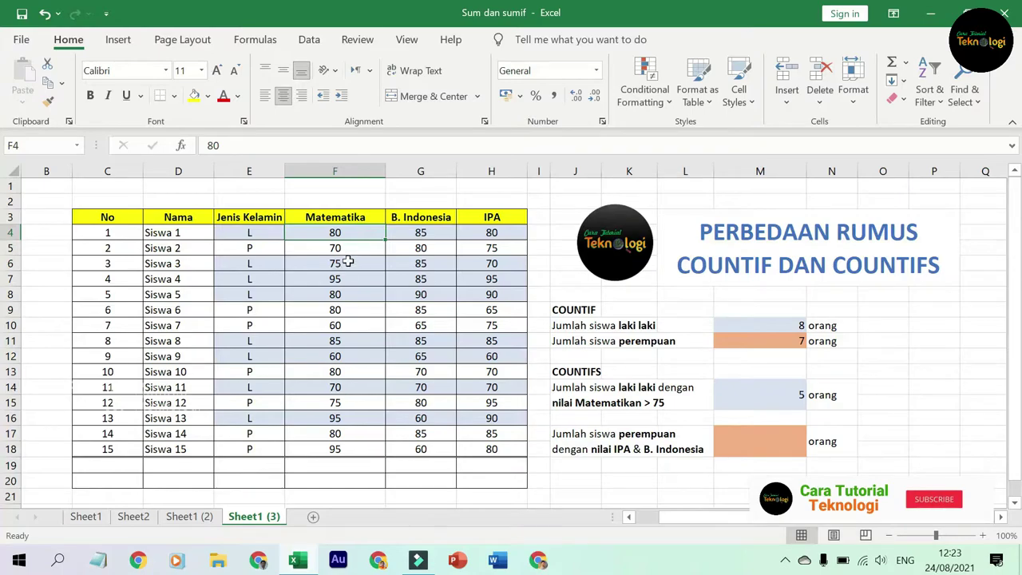
ctrl+click(352, 278)
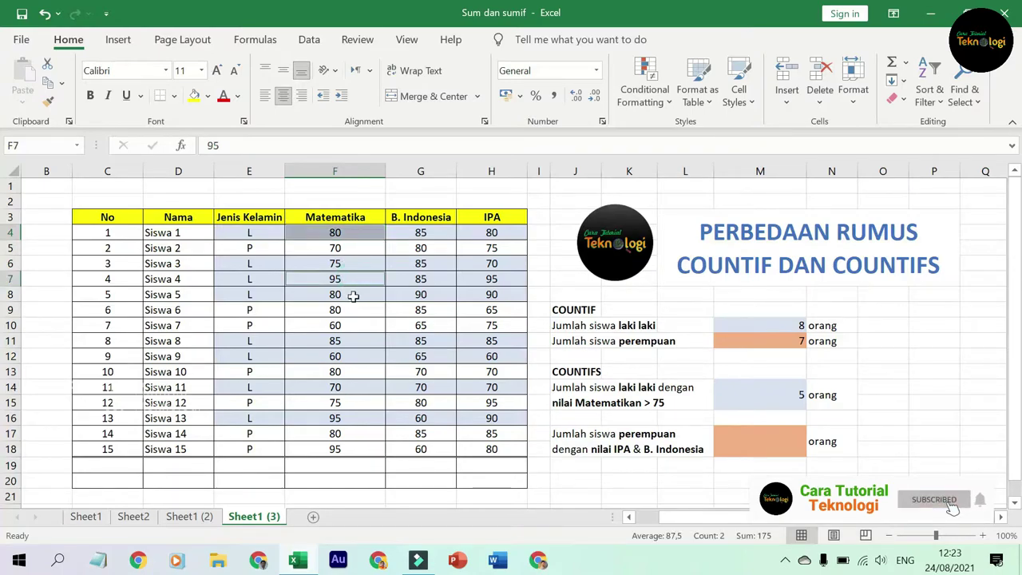
ctrl+click(353, 295)
ctrl+click(350, 340)
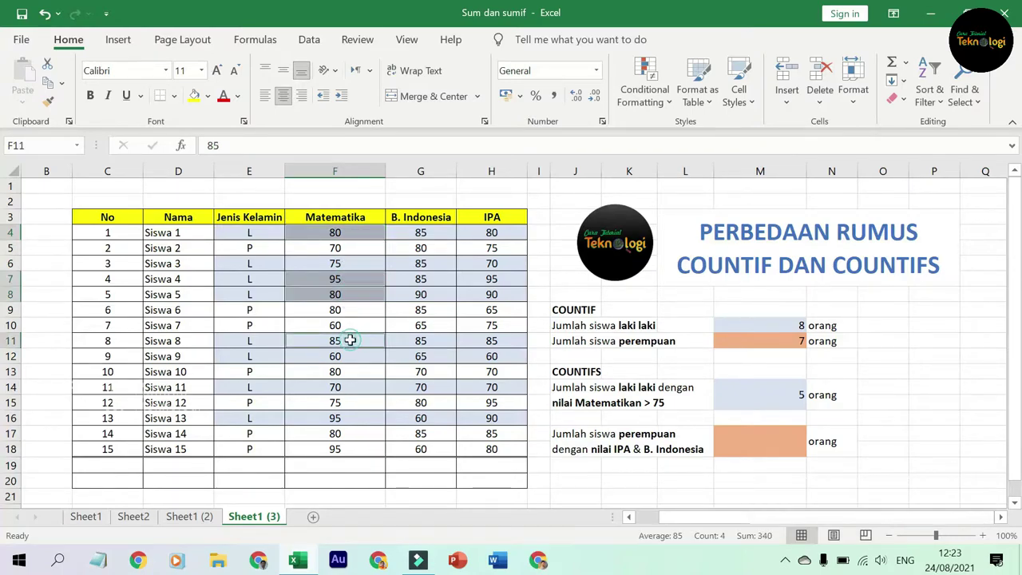
ctrl+click(354, 419)
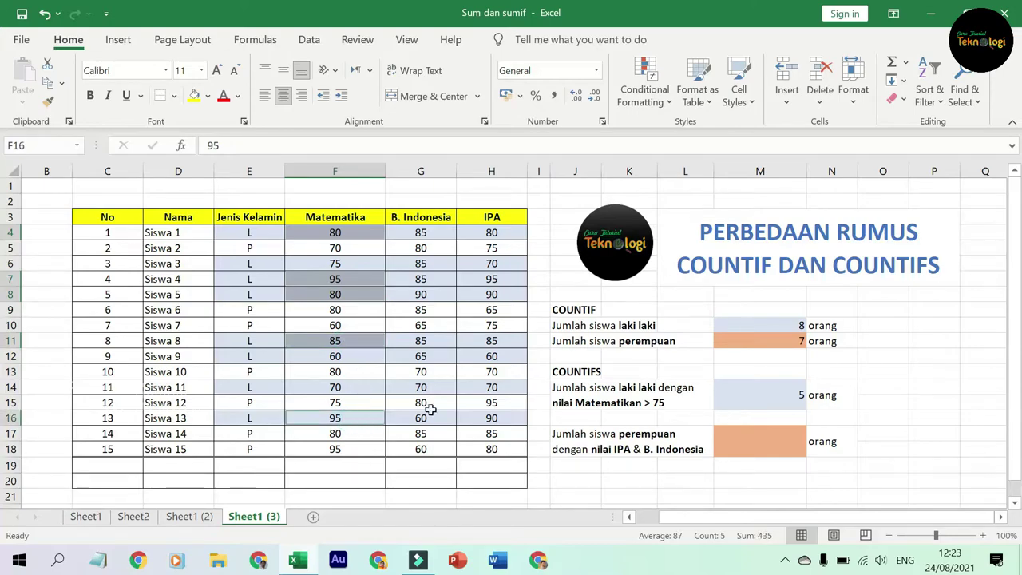
click(786, 396)
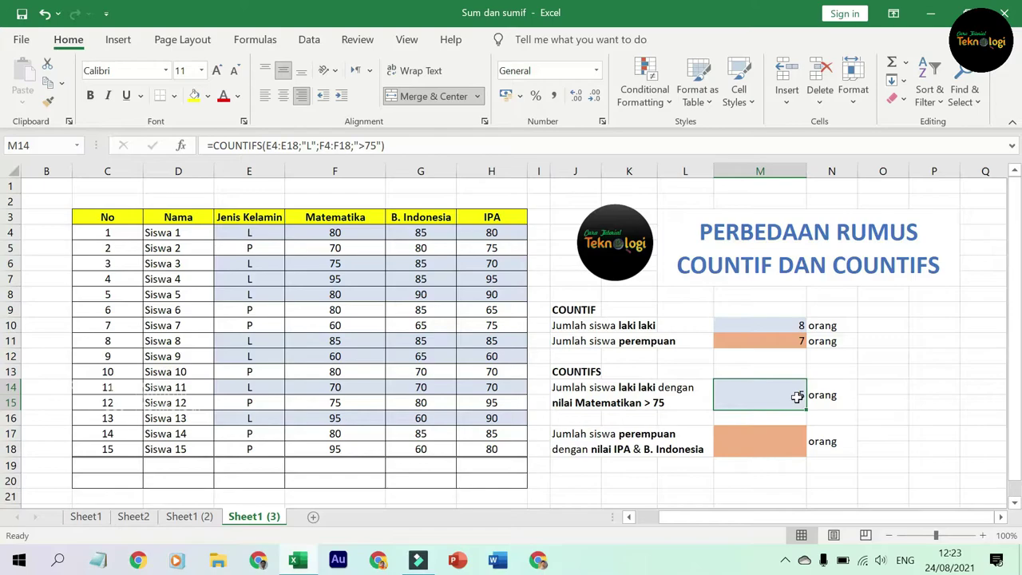
Step: Widen column L so the full label for female students' IPA and B. Indonesia scores fits beside M17
click(764, 444)
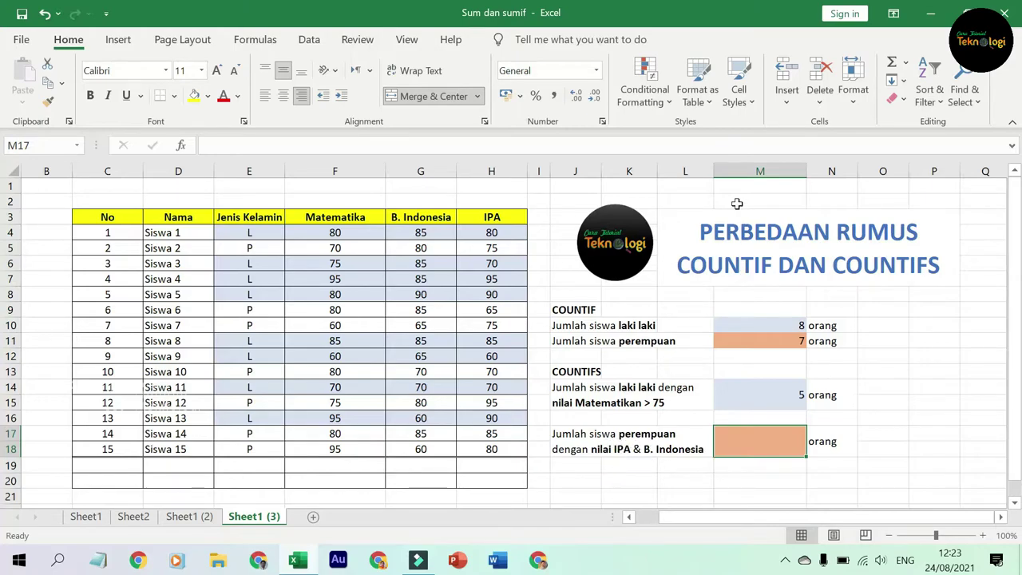
drag(716, 170, 733, 169)
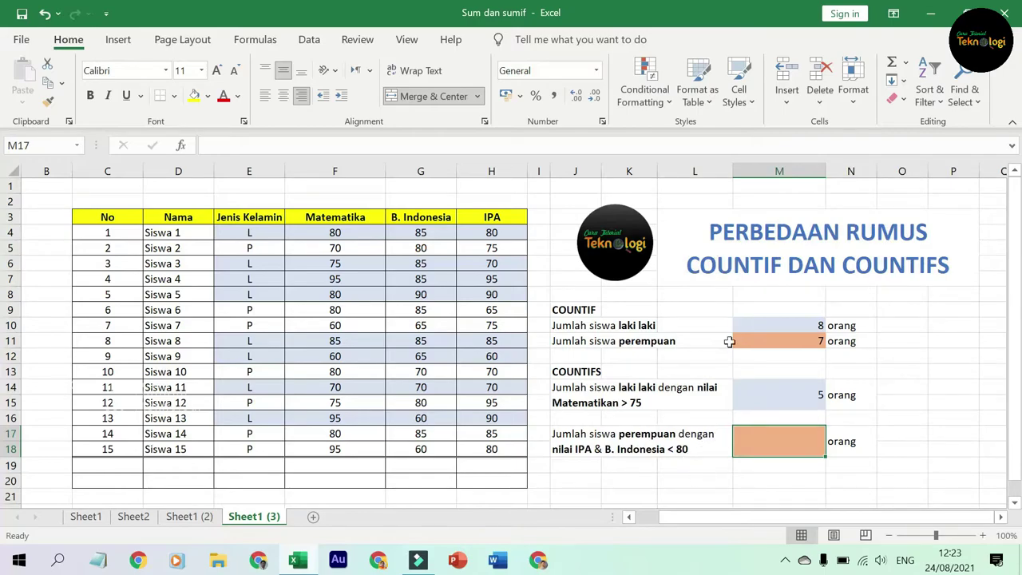
drag(738, 166, 747, 169)
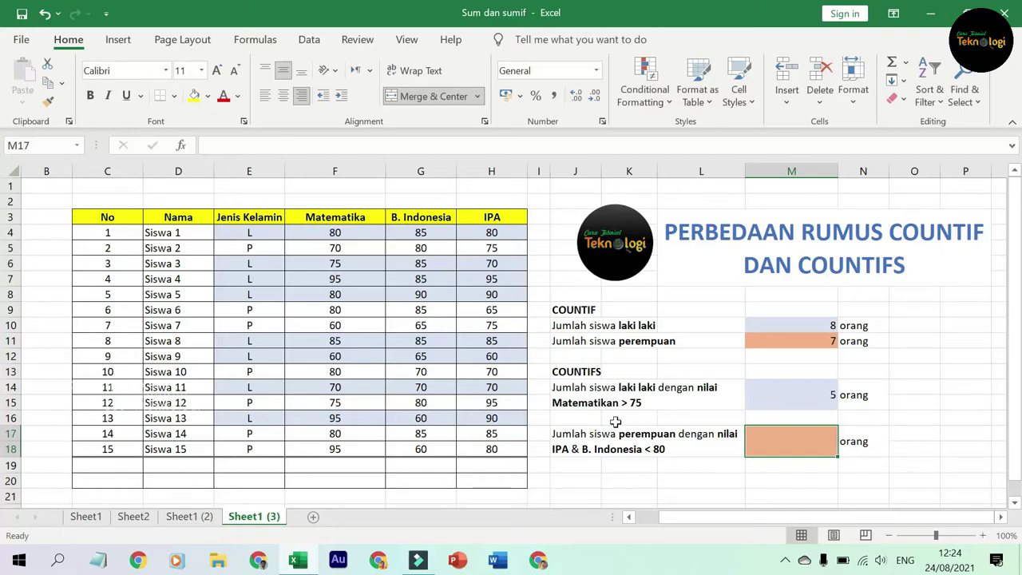
Step: Start a COUNTIFS formula in merged cell M17 with the range E4:E18 and the first criterion "P"
click(781, 438)
text(=)
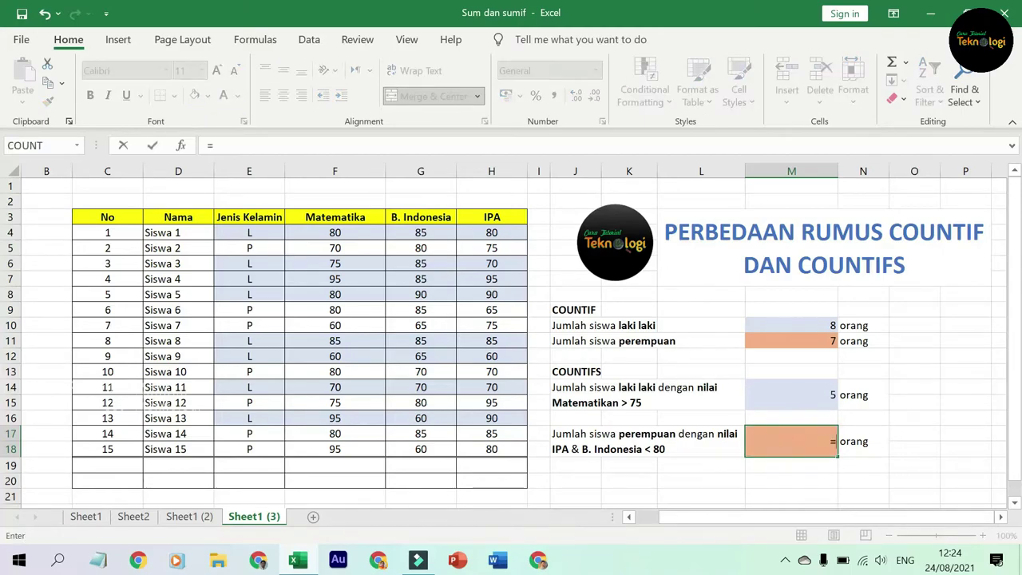
text(count)
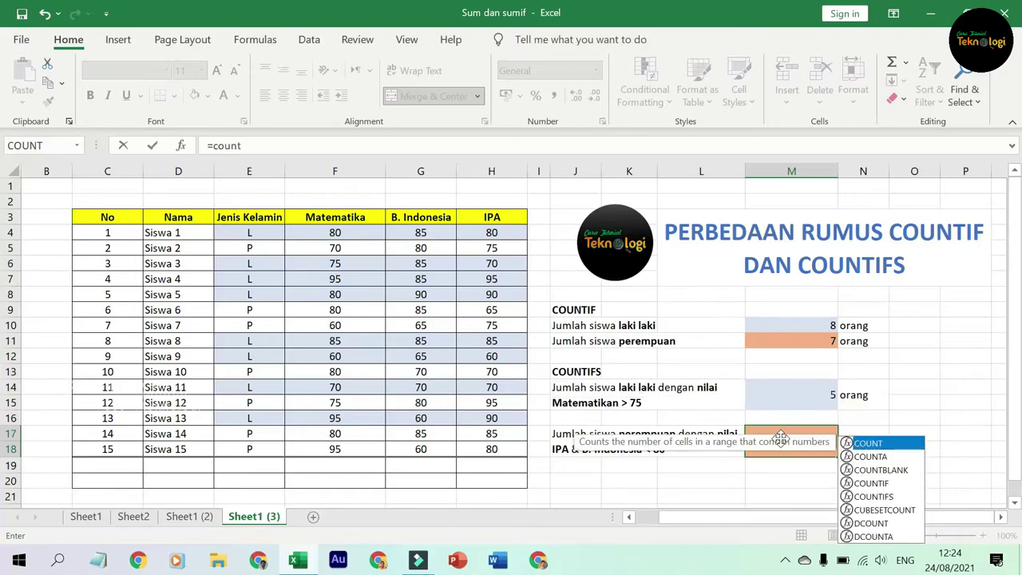
text(ifs()
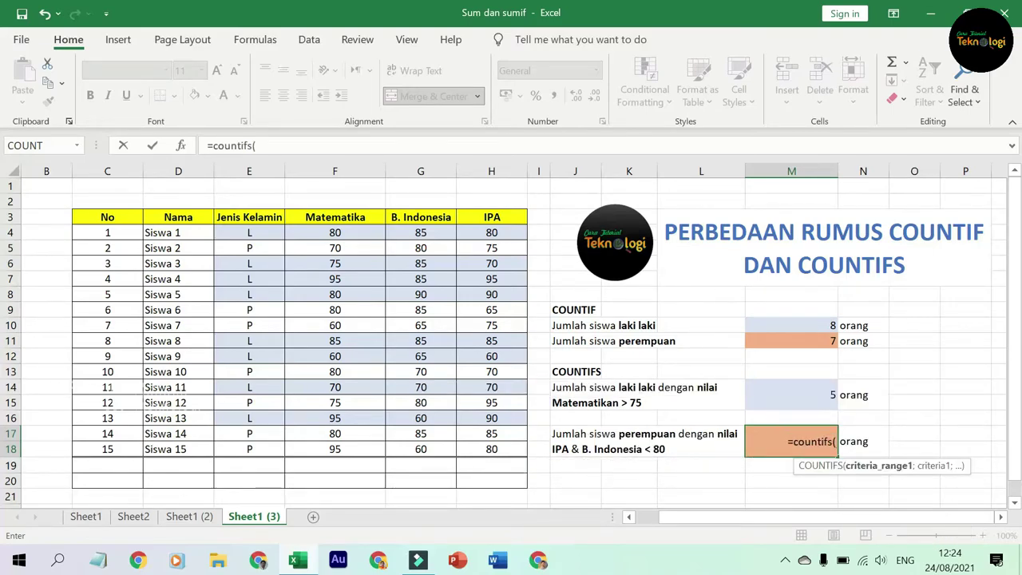
click(264, 235)
drag(269, 279, 261, 448)
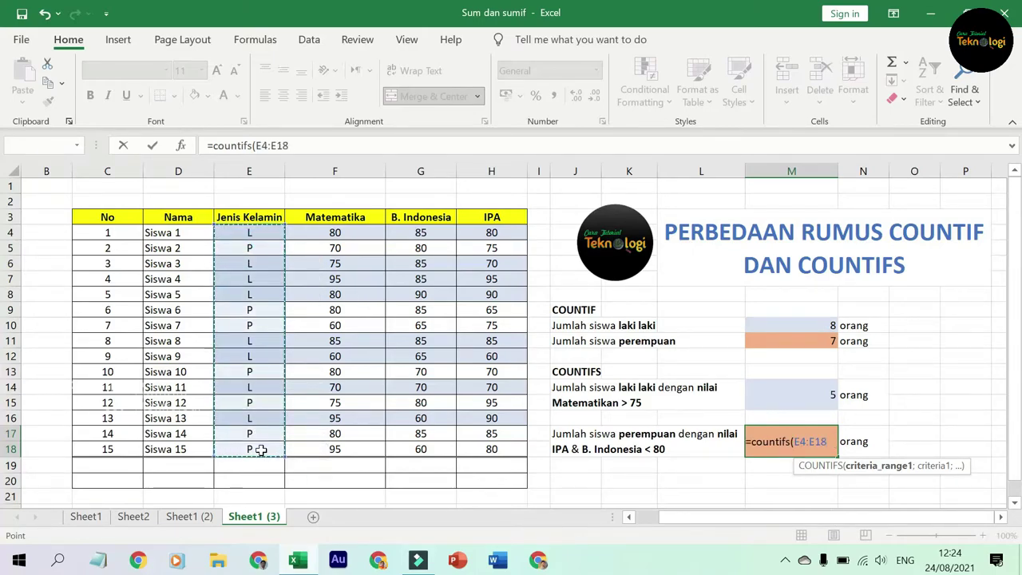
text(;)
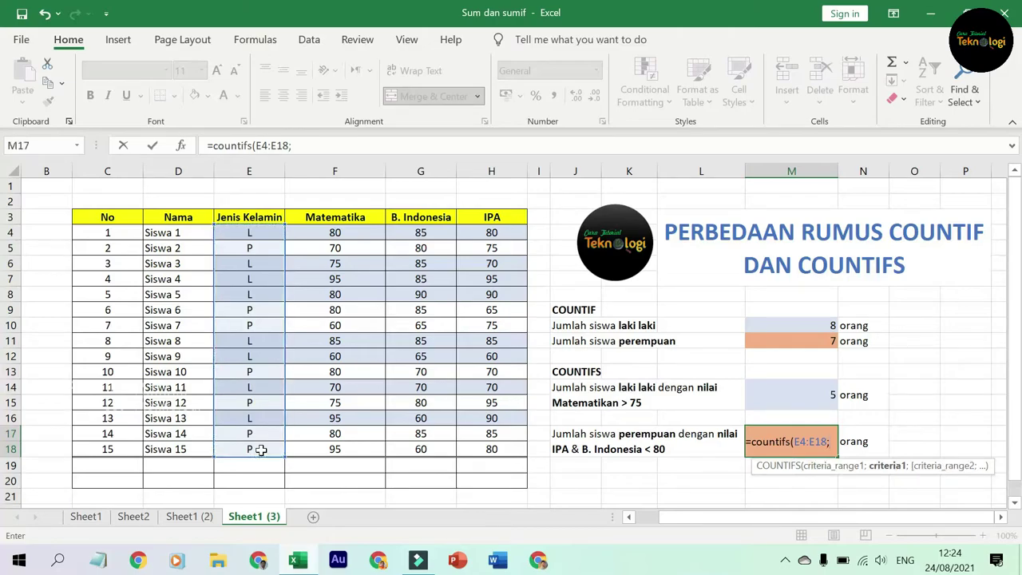
text("P)
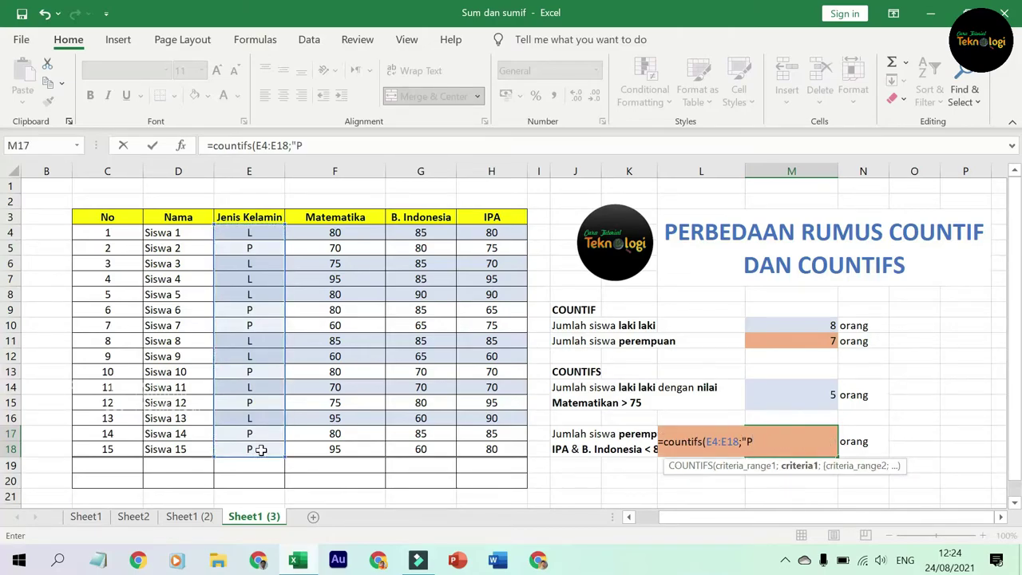
text(";)
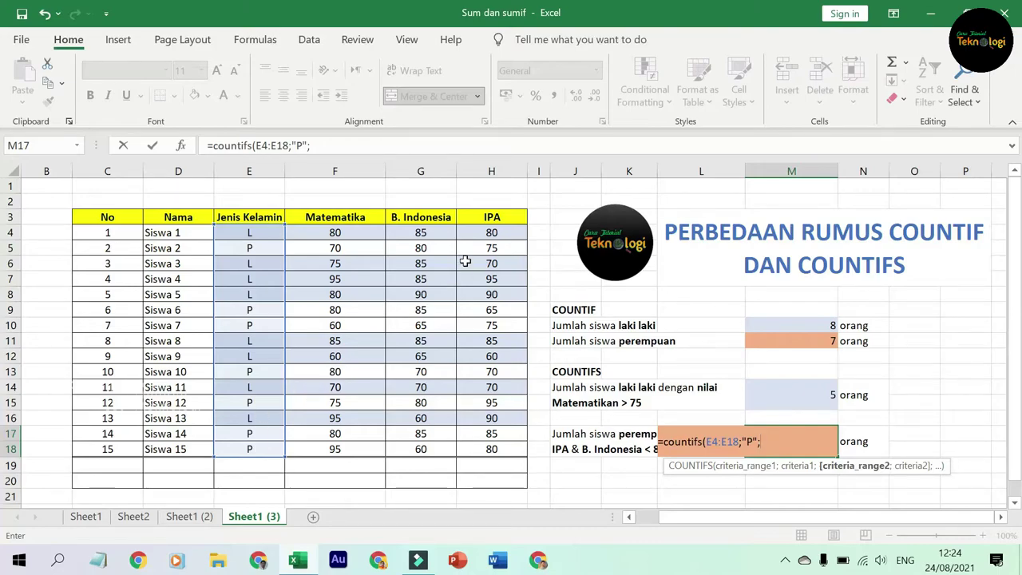
Step: Add the IPA range H4:H18 with the second criterion "<80" to the COUNTIFS formula
drag(492, 233, 491, 449)
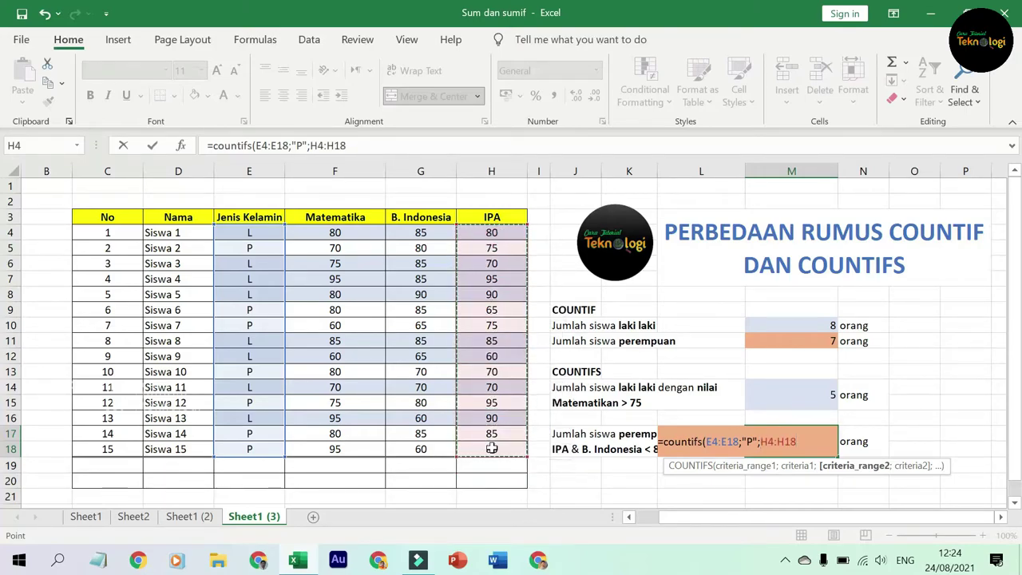
text(;)
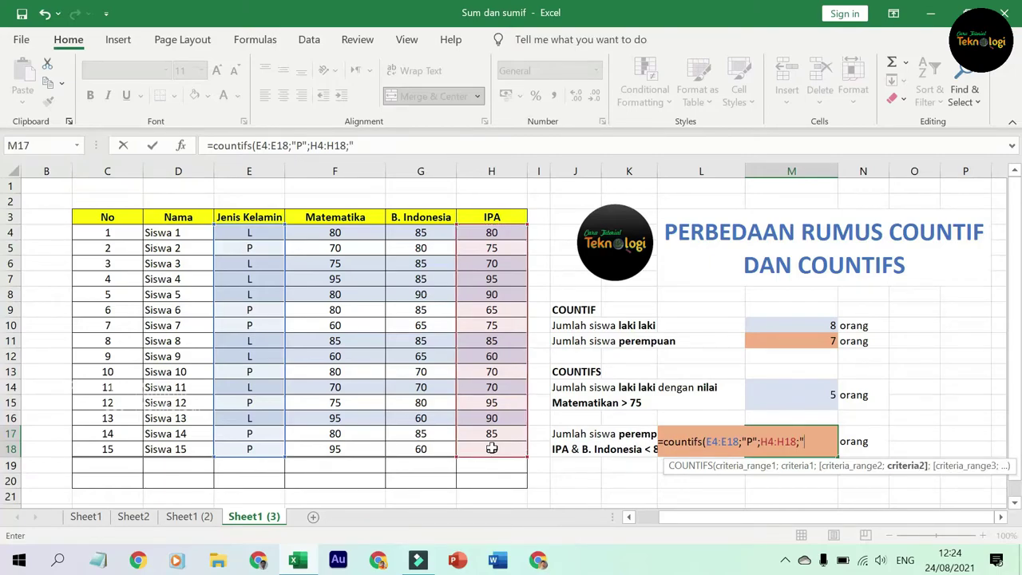
text("<80";)
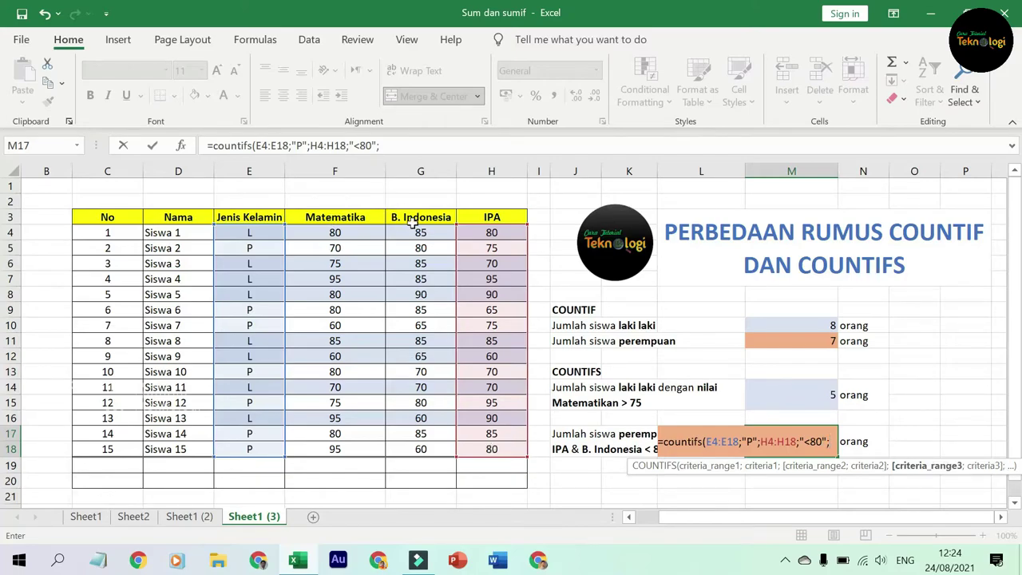
Step: Complete the M17 COUNTIFS formula with the B. Indonesia range G4:G18 and the third criterion "<80"
drag(414, 232, 418, 449)
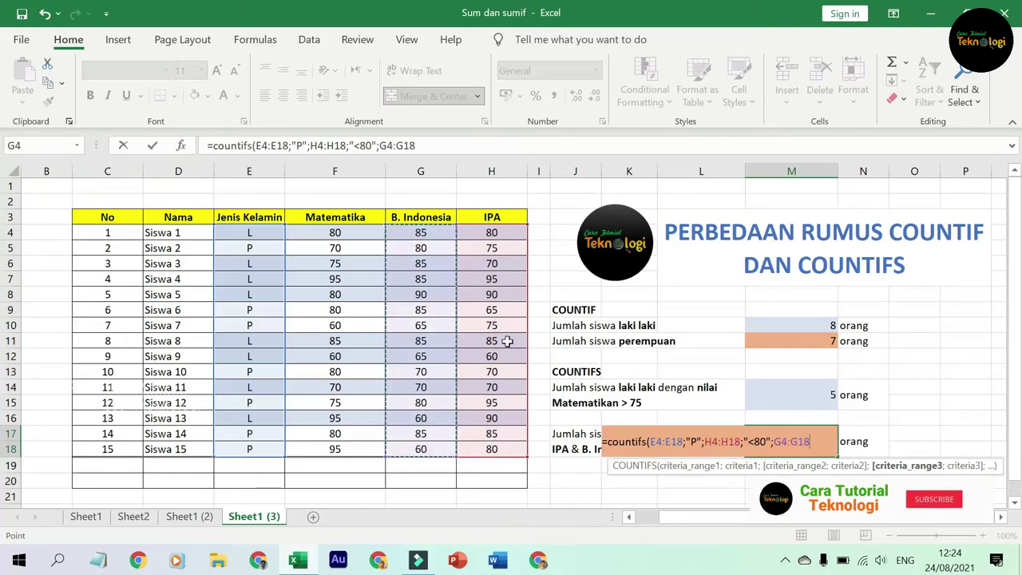
text(;")
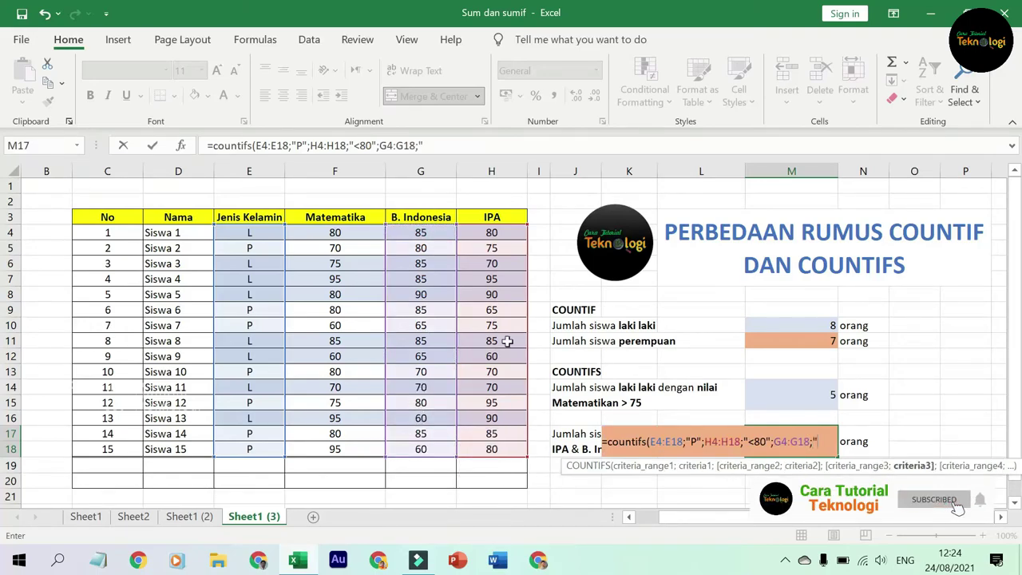
text(<8)
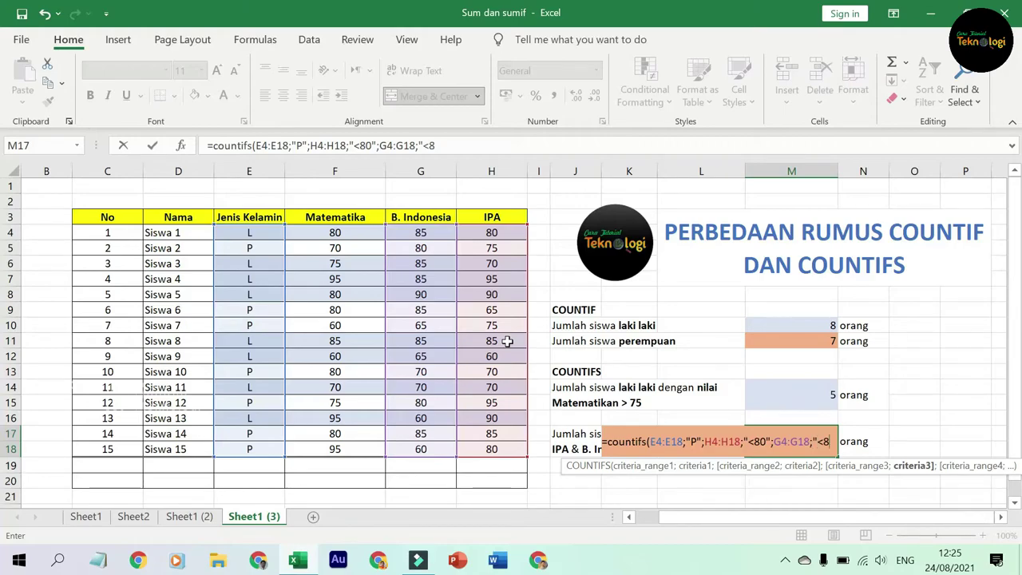
text(0")
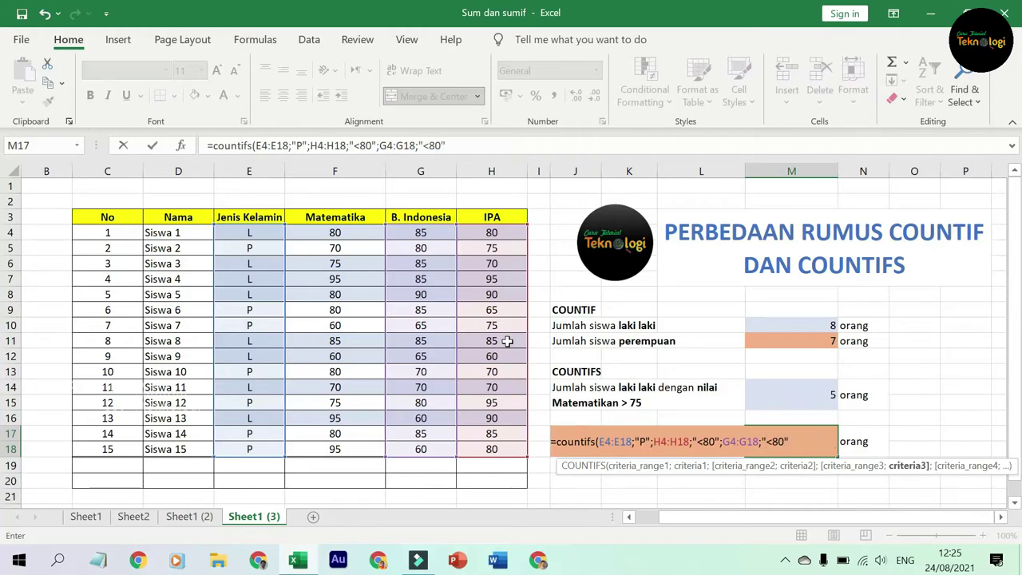
text())
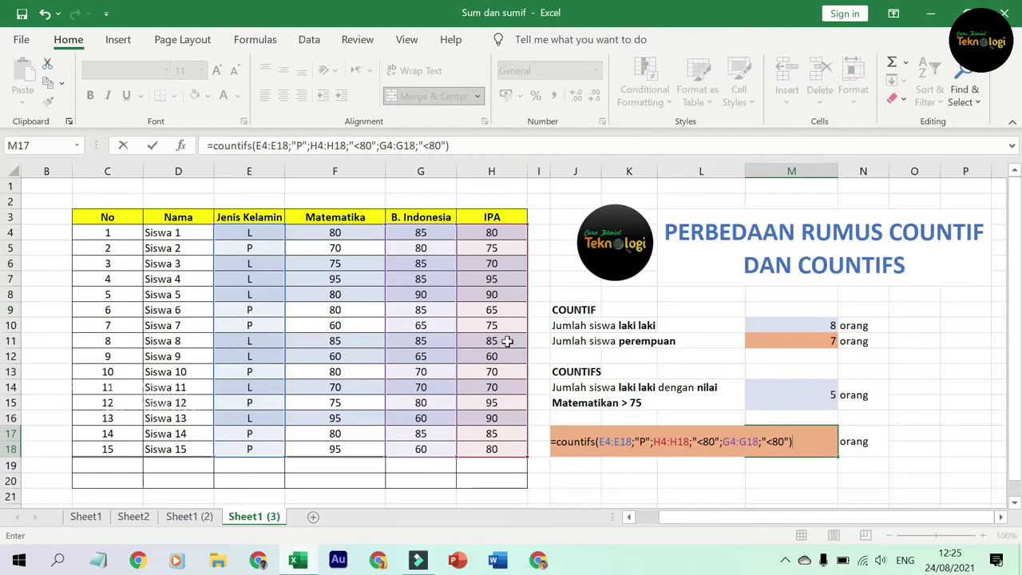
key(Return)
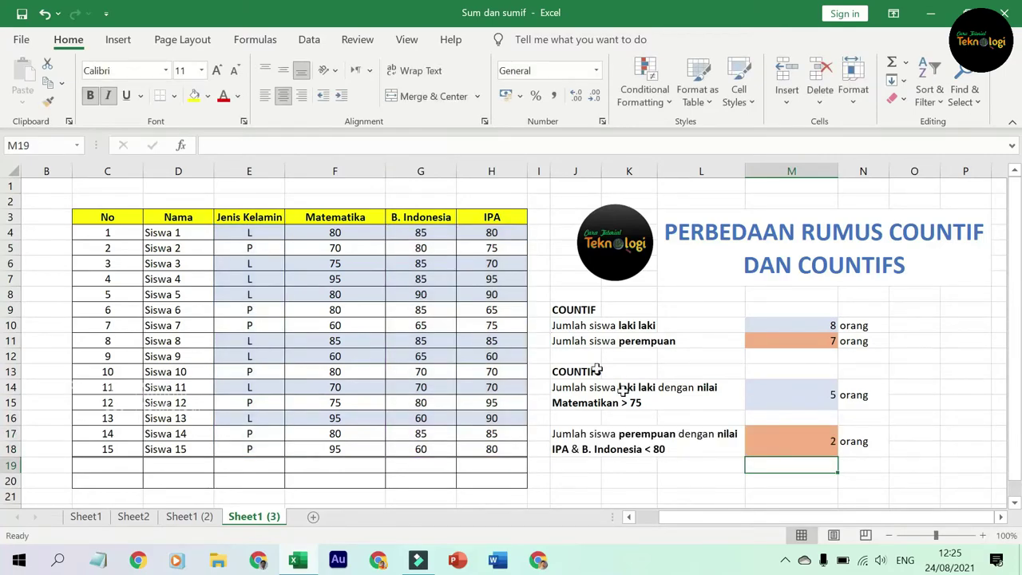
Step: Check the COUNTIFS result in M17 against the female students' B. Indonesia and IPA scores in columns G and H
click(798, 446)
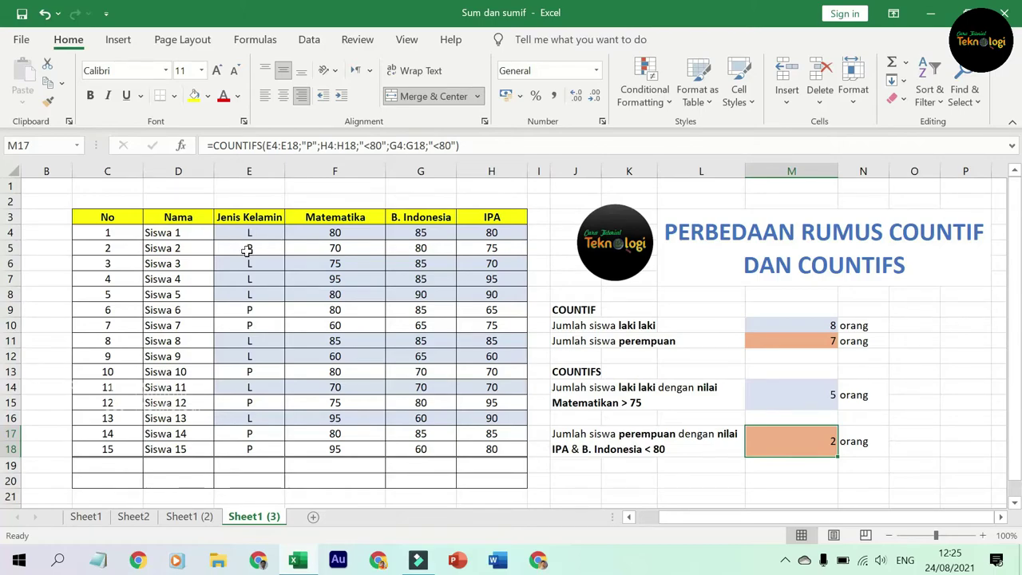
click(430, 251)
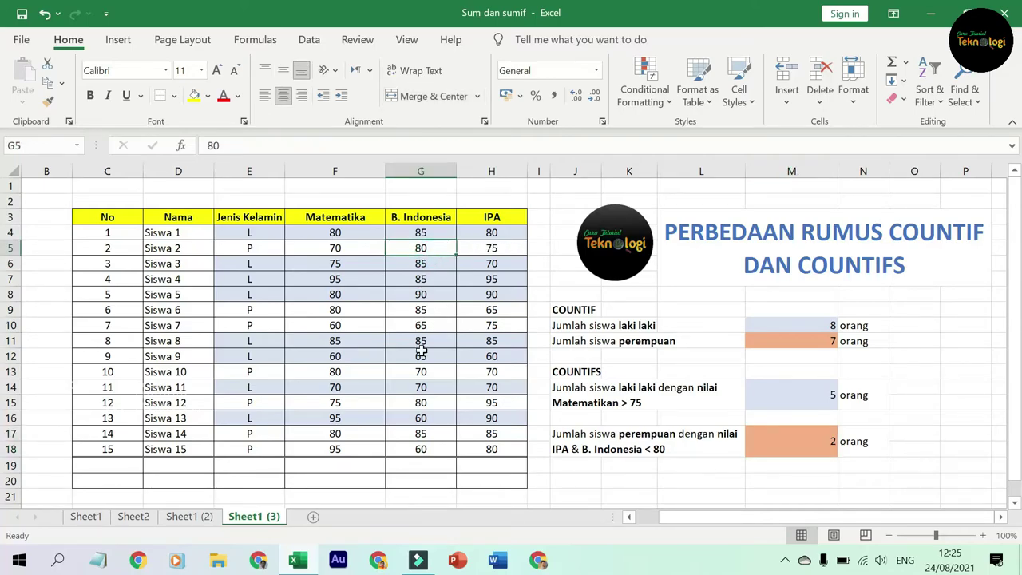
click(432, 311)
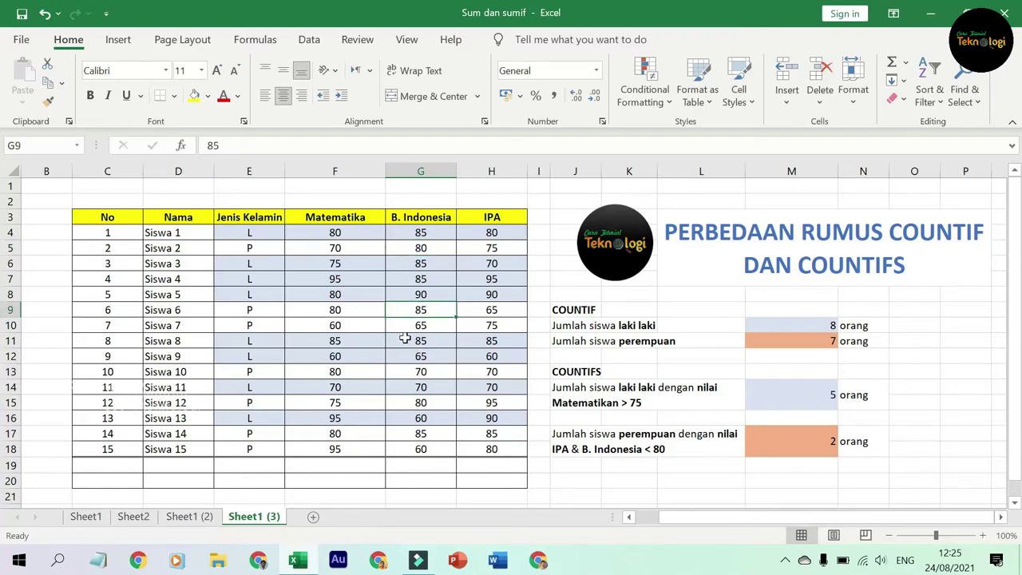
click(423, 326)
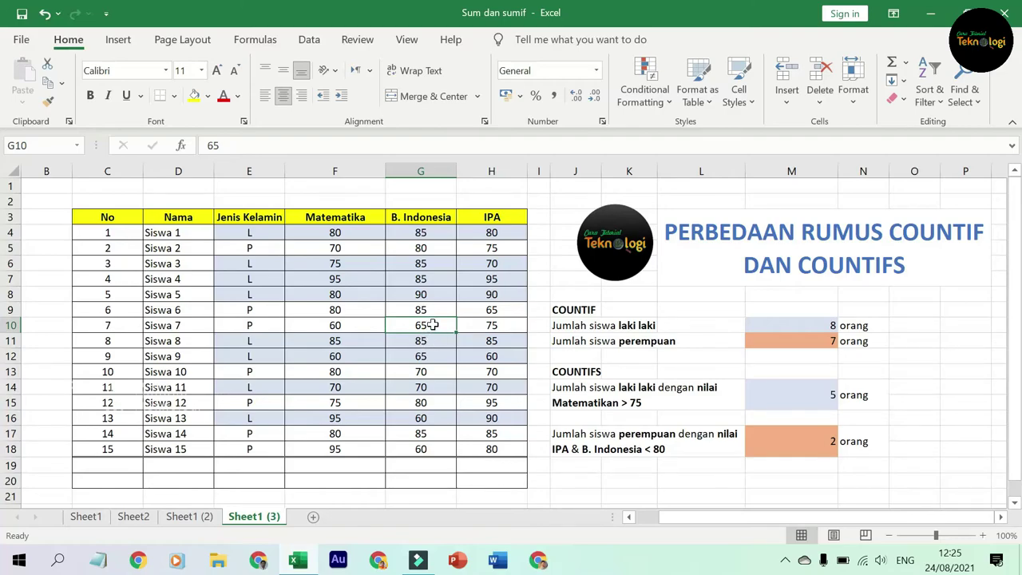
click(477, 326)
drag(432, 325, 497, 325)
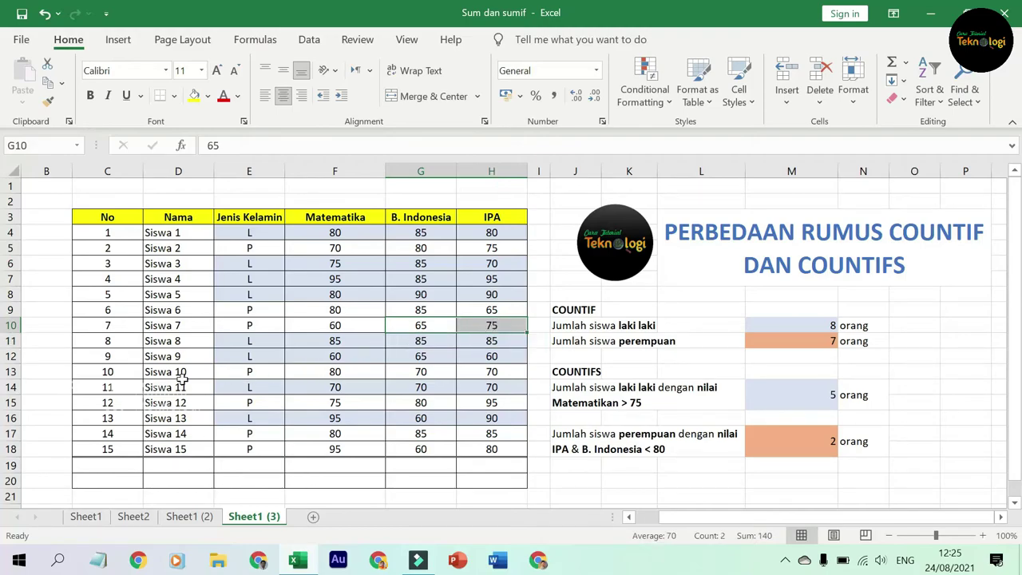
drag(429, 372, 489, 375)
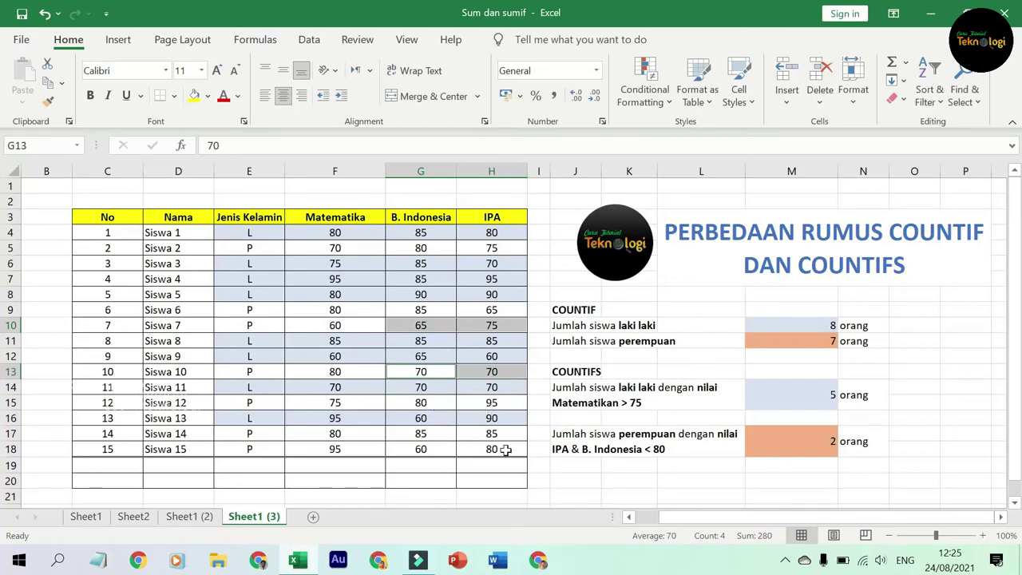
click(821, 445)
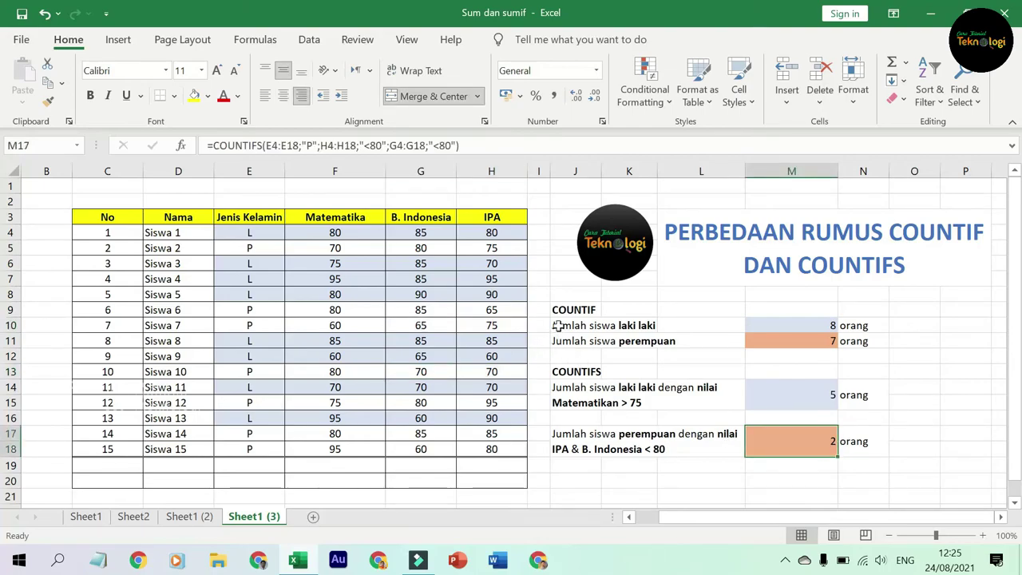